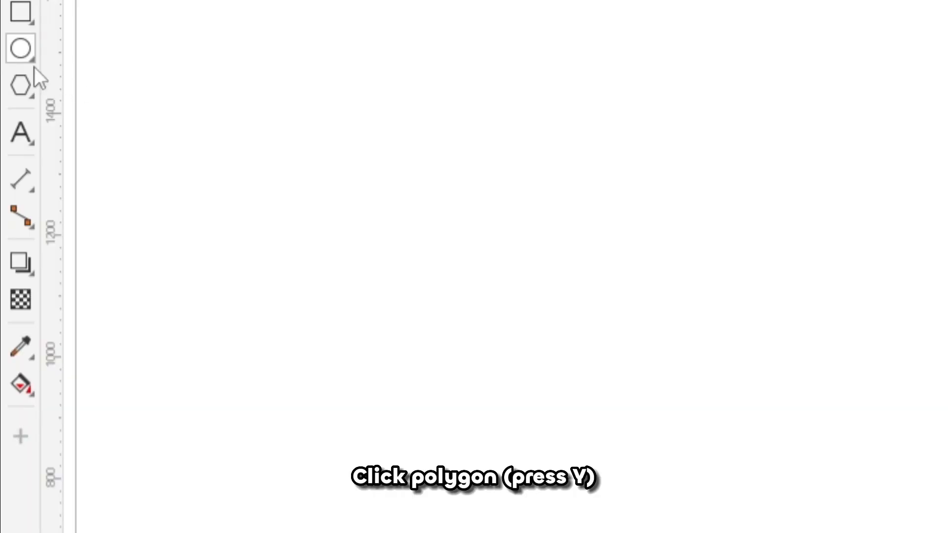
- Draw a tall, narrow polygon on the blank page and reduce it to 3 sides to form a triangle
left_click(22, 83)
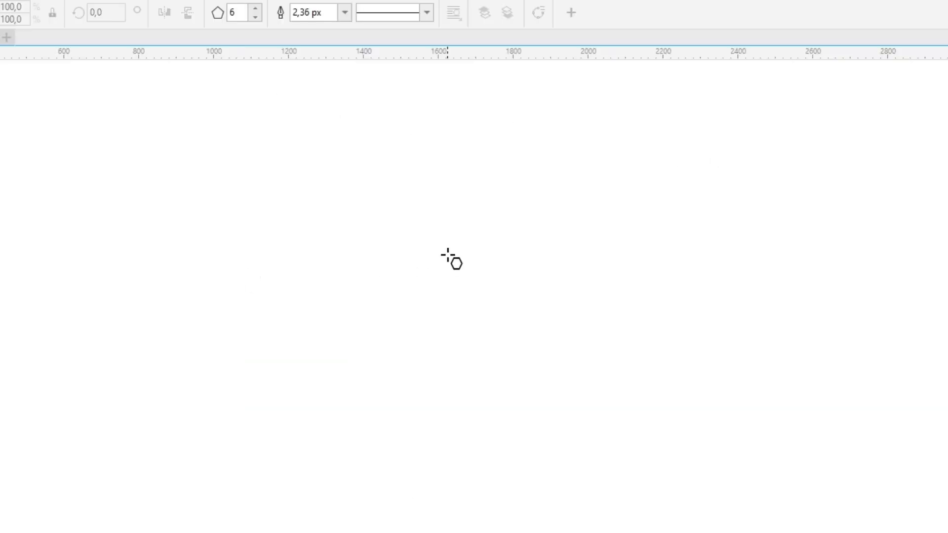
left_click_drag(450, 252, 514, 428)
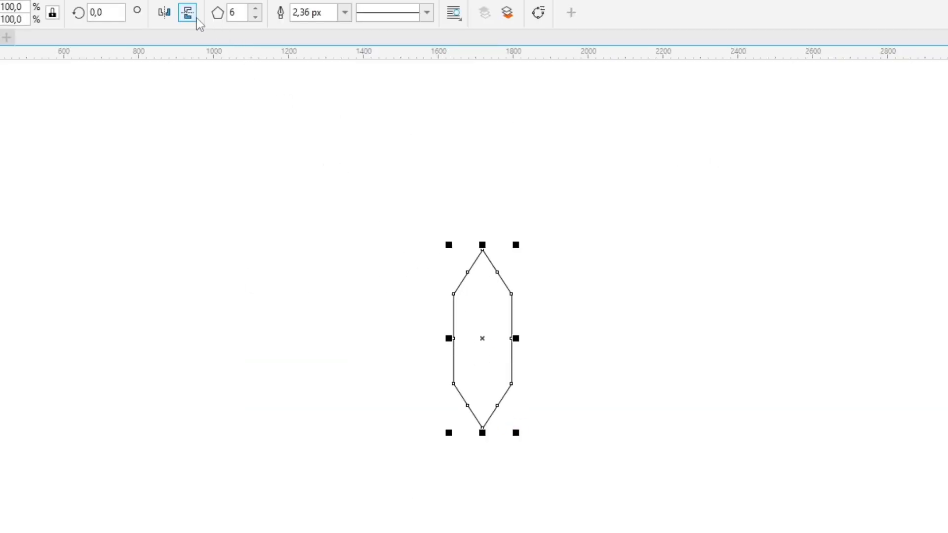
left_click(256, 17)
left_click(255, 17)
left_click(255, 17)
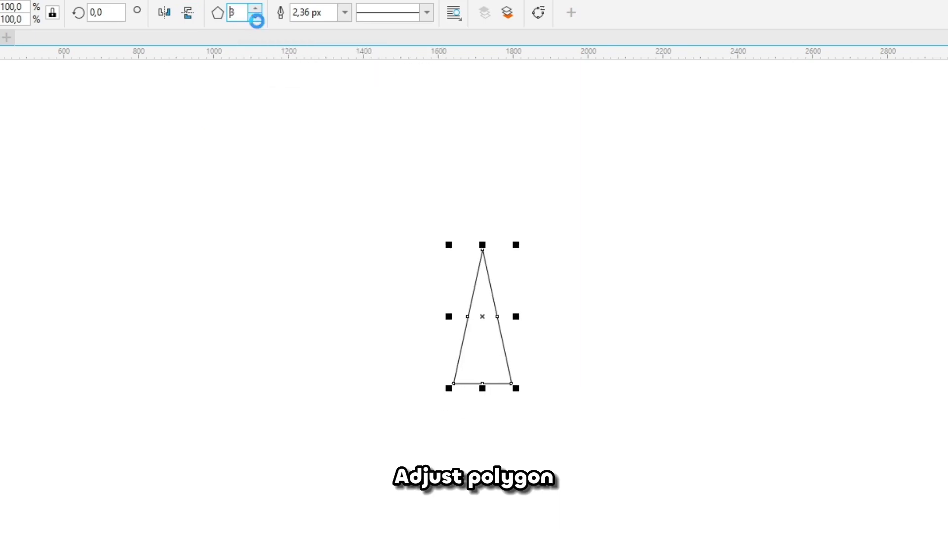
- Narrow the triangle to about 32% of its width and place its rotation centre just above the apex
scroll(474, 348, "up", 1)
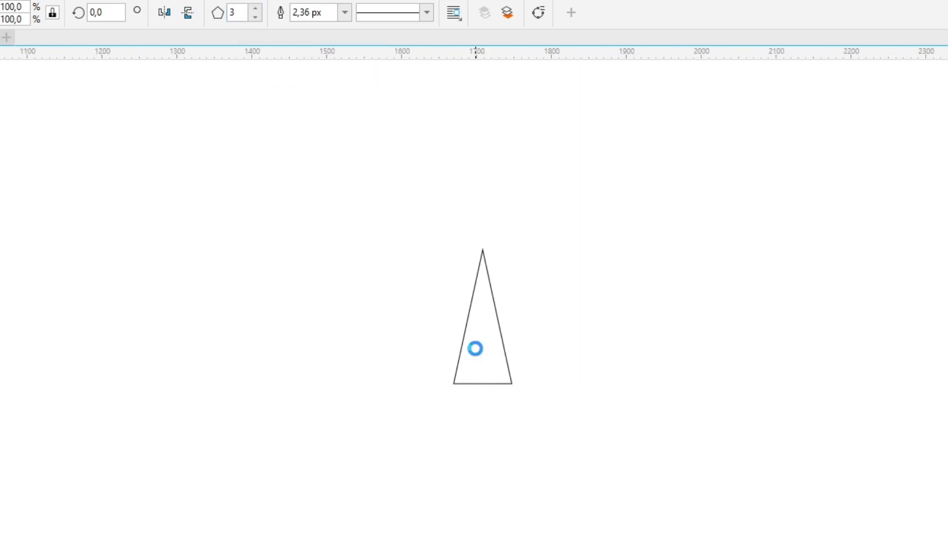
left_click_drag(553, 285, 514, 307)
left_click(503, 323)
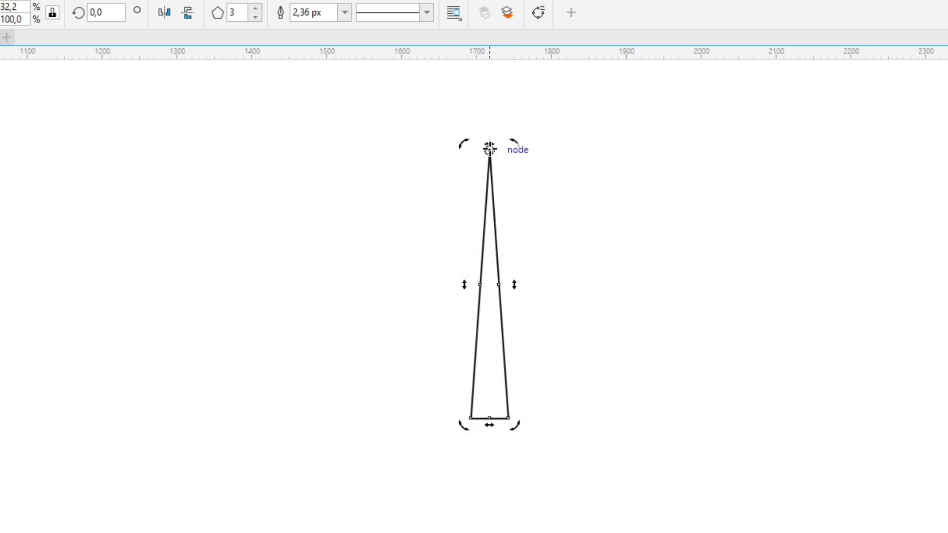
scroll(496, 176, "up", 2)
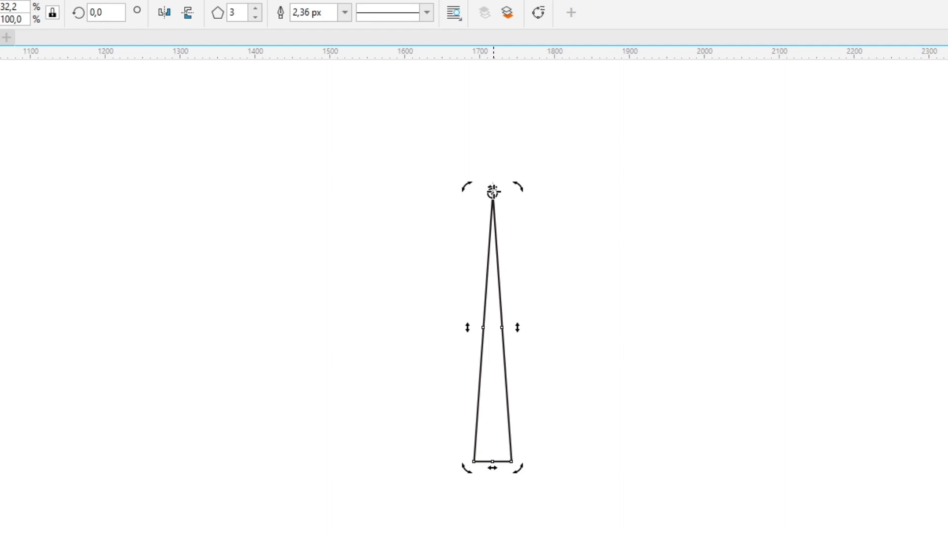
left_click_drag(493, 192, 494, 158)
left_click(520, 210)
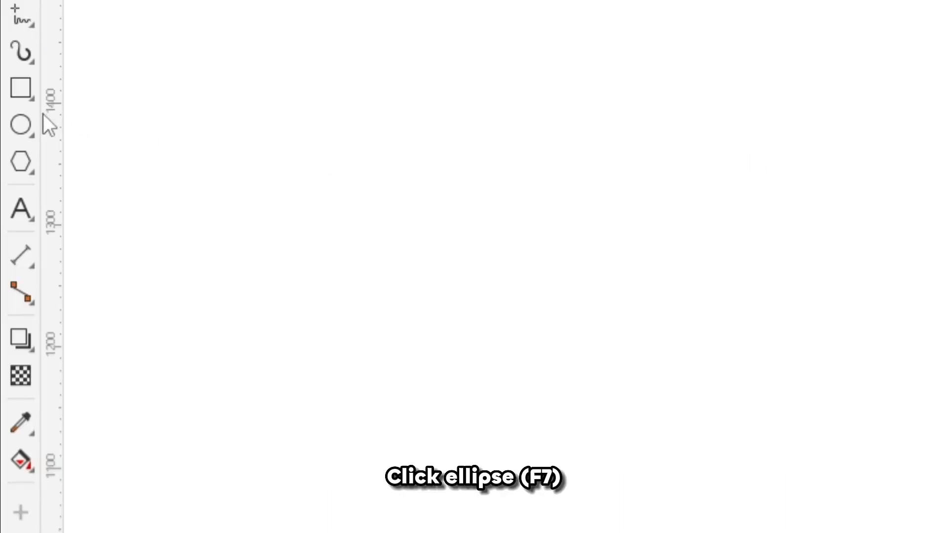
- Draw a small circle above the triangle's apex and centre it on the triangle's vertical axis
left_click(21, 125)
left_click_drag(427, 187, 466, 230)
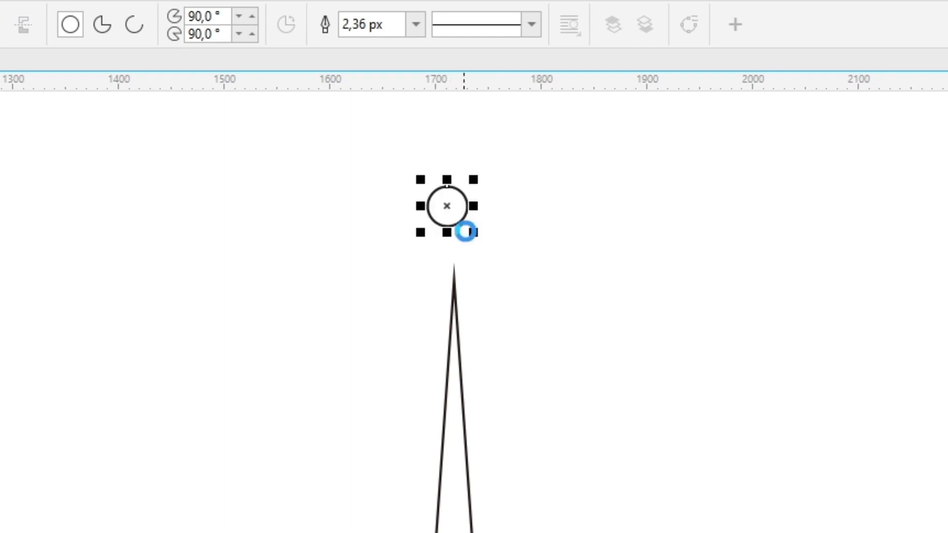
key("space")
left_click(453, 312, "shift")
key("e")
left_click(491, 321)
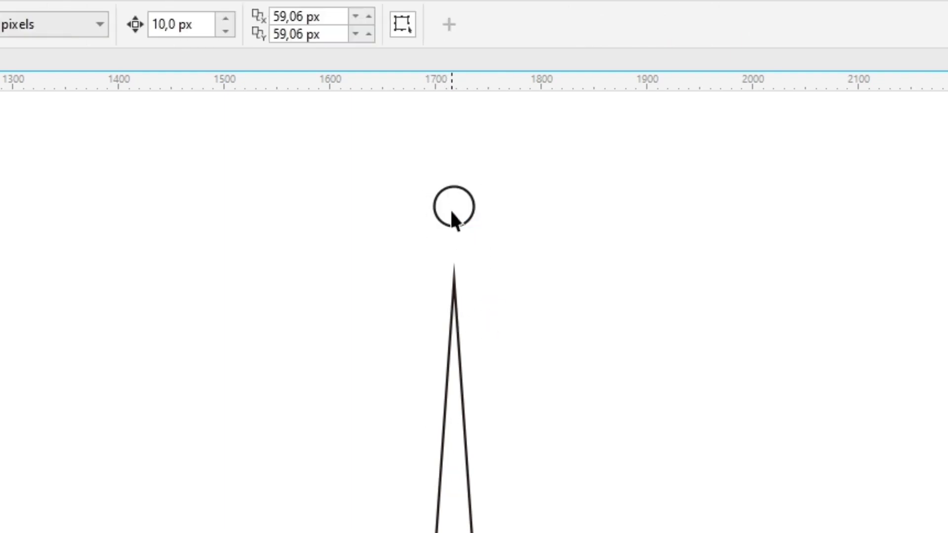
- Move the triangle's rotation centre to the small circle's centre and make 1 copy rotated by 10°
left_click(452, 213)
left_click_drag(461, 210, 469, 247)
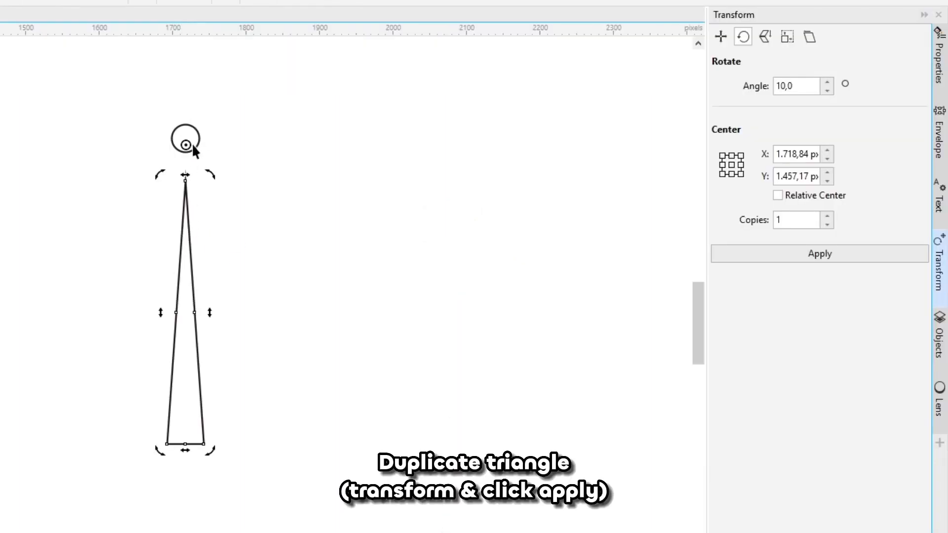
left_click_drag(192, 147, 186, 138)
left_click(817, 256)
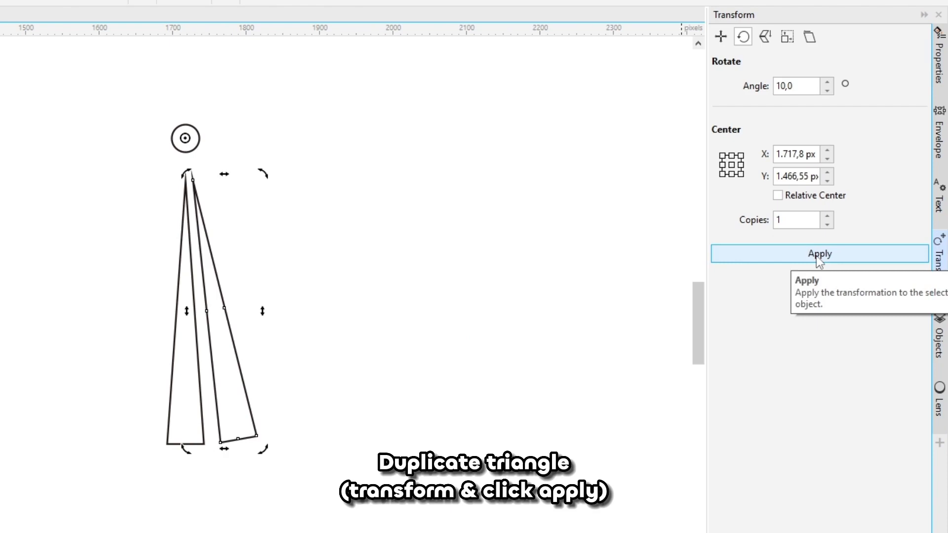
- Set the rotation copies to 3 and apply the 10° rotation repeatedly to build triangles around the small circle
double_click(827, 216)
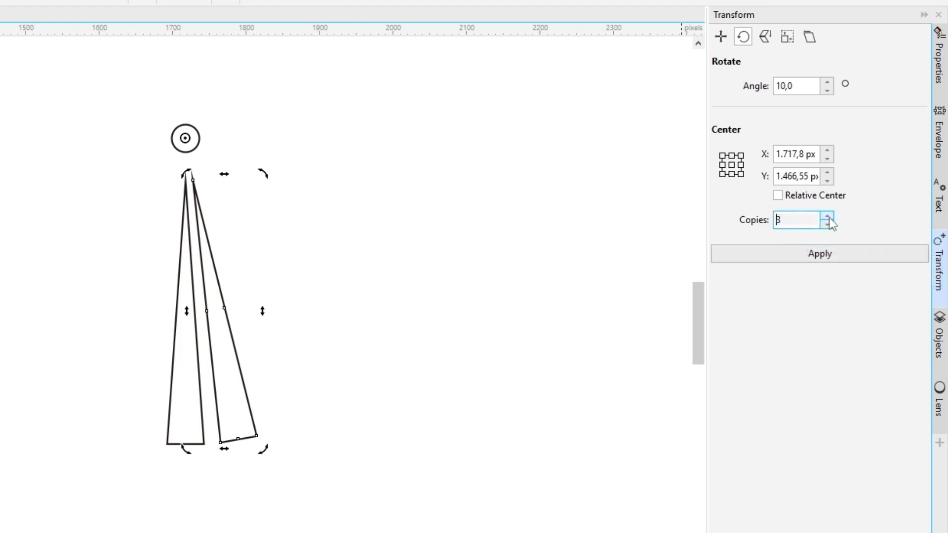
left_click(826, 253)
left_click(826, 254)
left_click(826, 254)
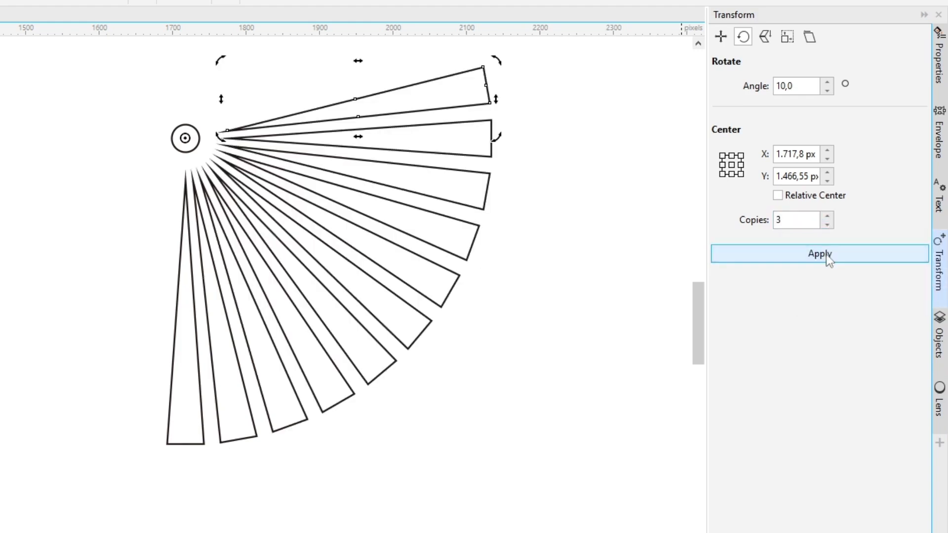
left_click(826, 254)
left_click(826, 254)
left_click(825, 254)
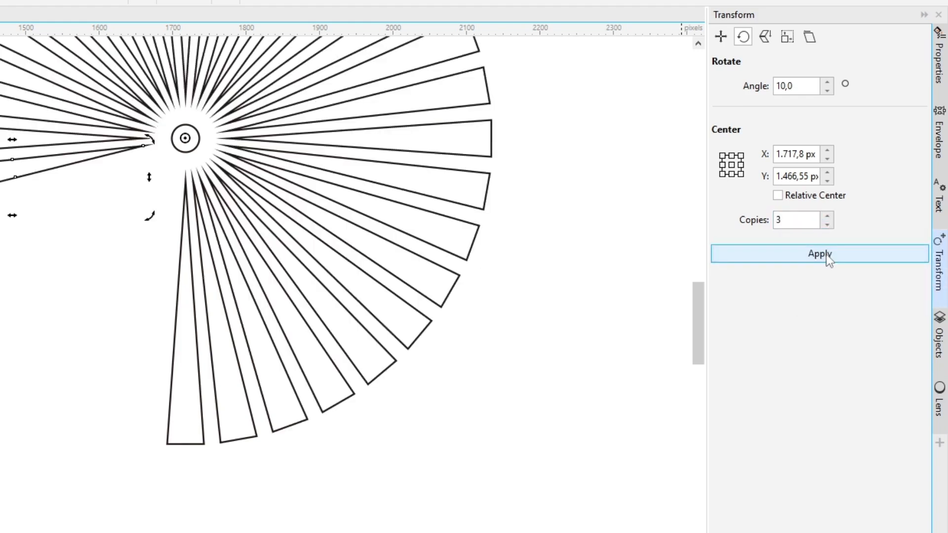
left_click(829, 257)
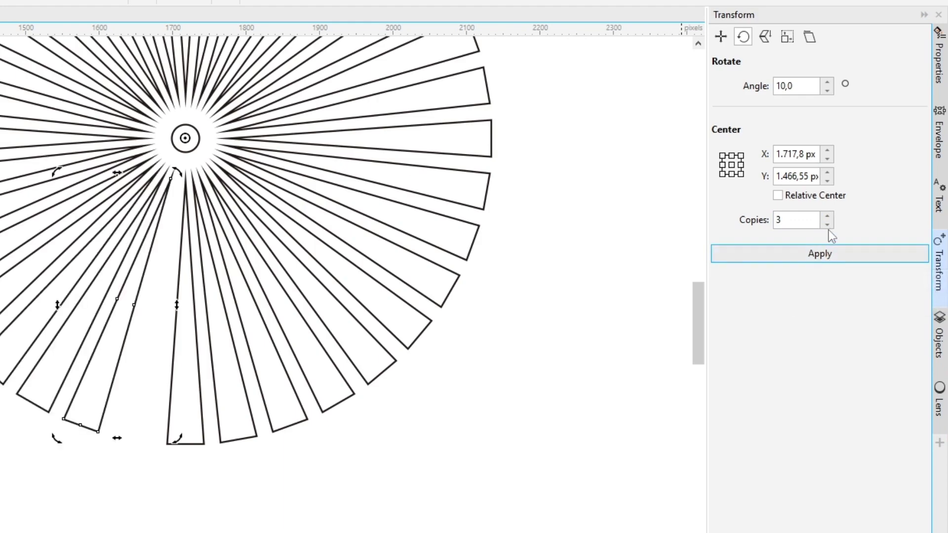
- Set the copies to 1 and apply the 10° rotation to close the remaining gap in the sunburst
left_click(828, 226)
left_click(822, 258)
left_click(512, 405)
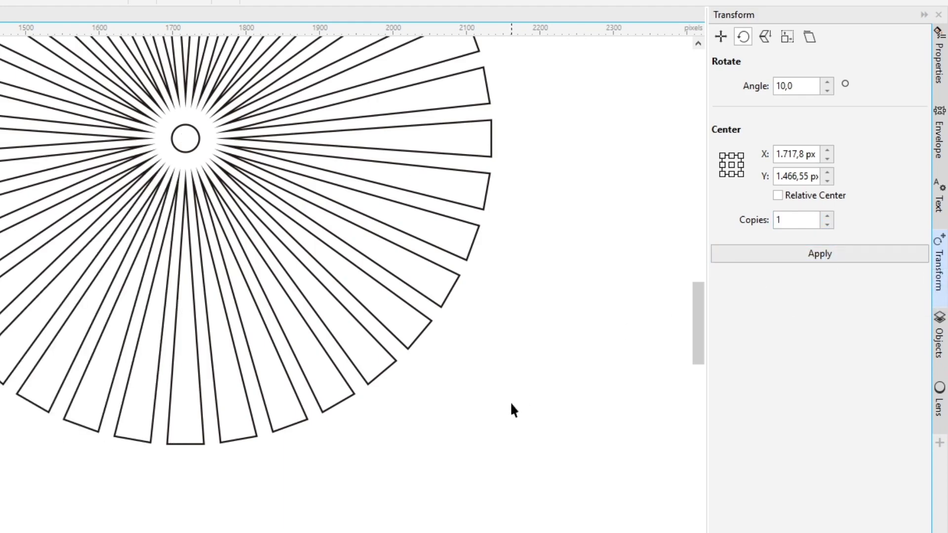
- Move the small circle from the middle of the sunburst to the empty area on its left
scroll(373, 353, "down", 2)
left_click(285, 250)
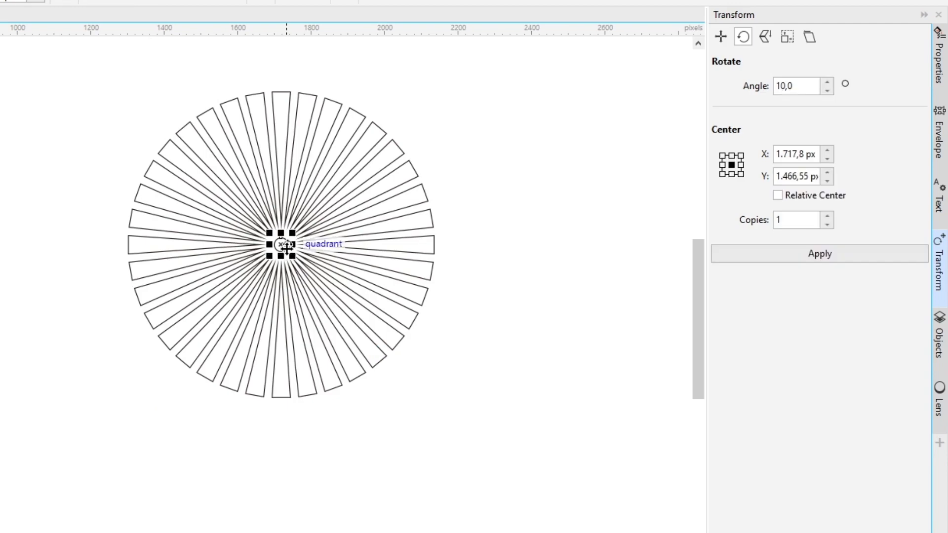
scroll(281, 245, "up", 2)
scroll(281, 245, "down", 2)
left_click_drag(452, 275, 98, 340)
- Select all the triangles of the sunburst and weld them into a single object
left_click_drag(654, 474, 219, 93)
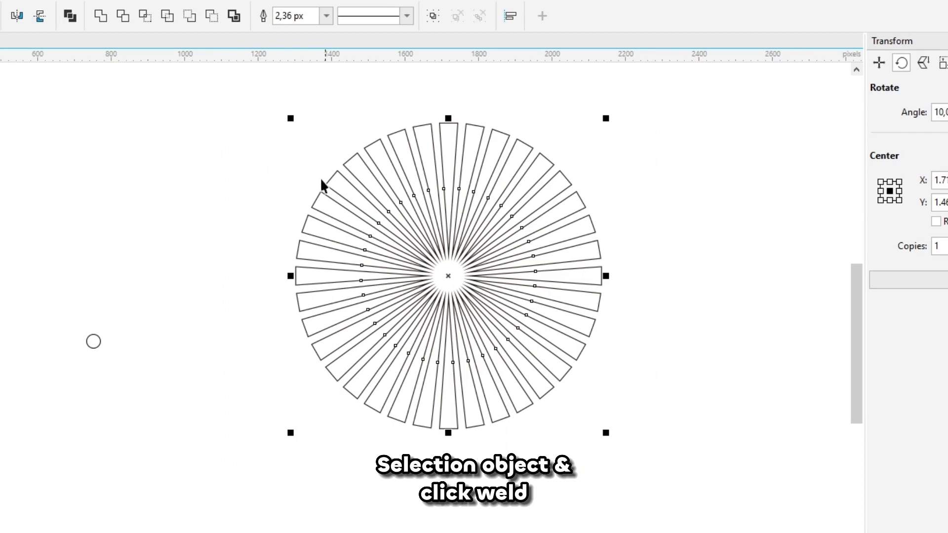
left_click(101, 15)
left_click(171, 195)
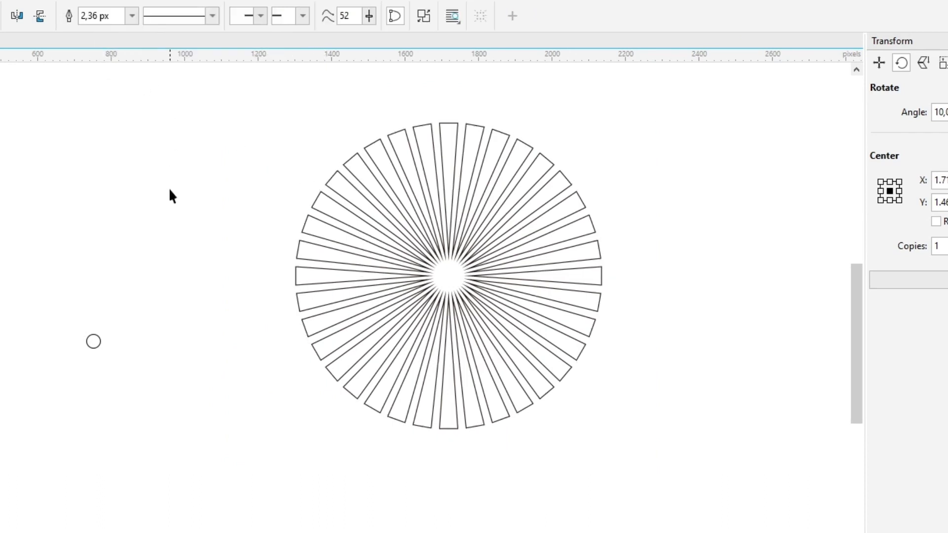
- Align the small circle to the centre of the welded sunburst both horizontally and vertically
left_click(94, 341)
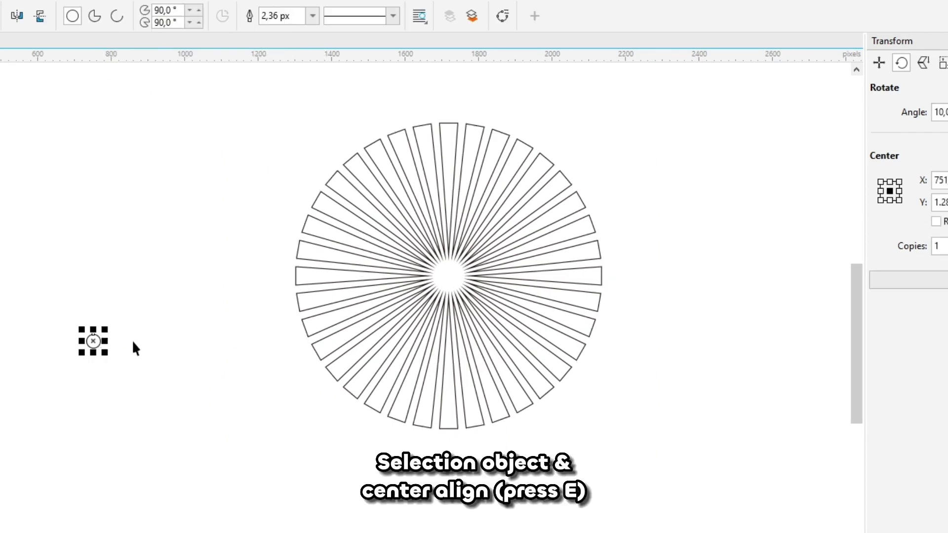
left_click(491, 310, "shift")
key("e")
key("c")
left_click(619, 321)
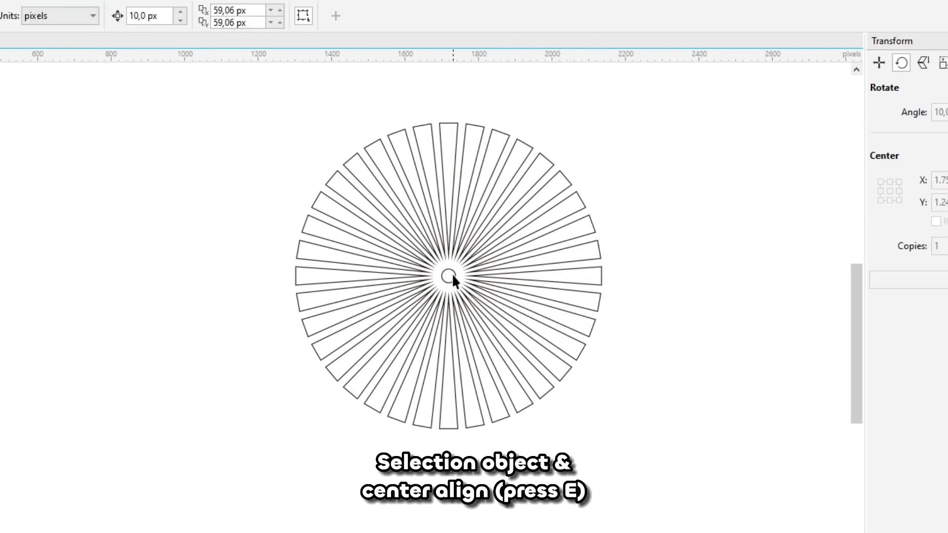
- Enlarge the centre circle to about 267 px and add a concentric enlarged copy of about 640 px
left_click(451, 275)
scroll(451, 276, "up", 2)
left_click_drag(463, 287, 527, 345)
left_click_drag(533, 293, 657, 429)
scroll(383, 301, "down", 2)
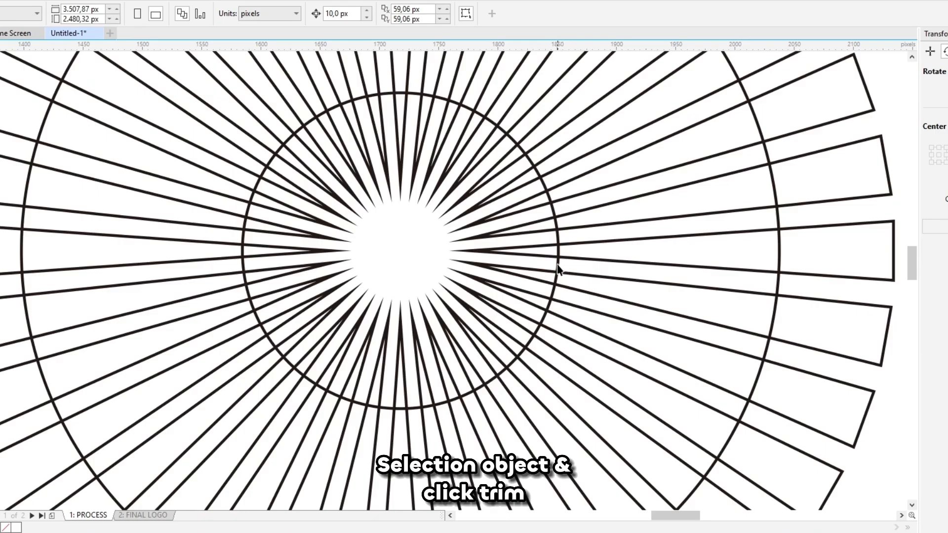
- Trim the outer circle with the inner circle to turn it into a ring
left_click(558, 266)
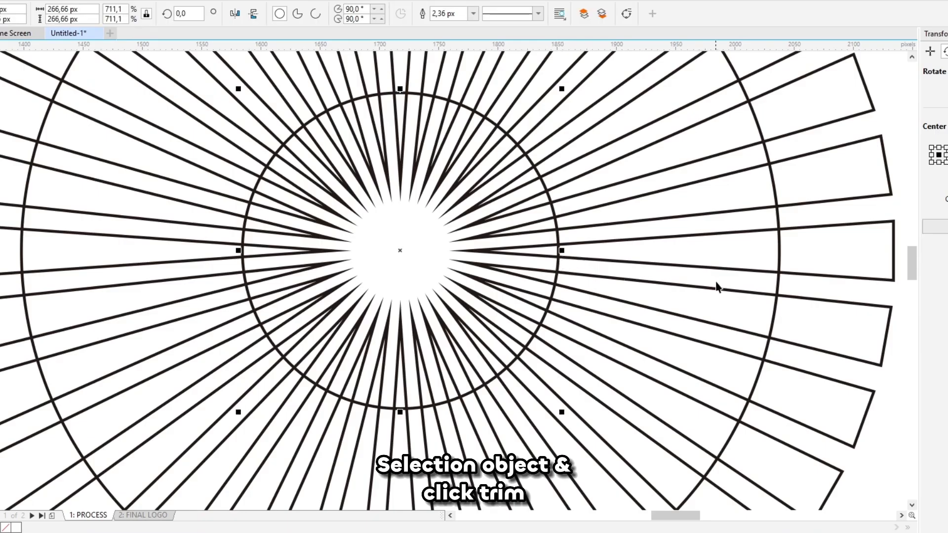
left_click(768, 288, "shift")
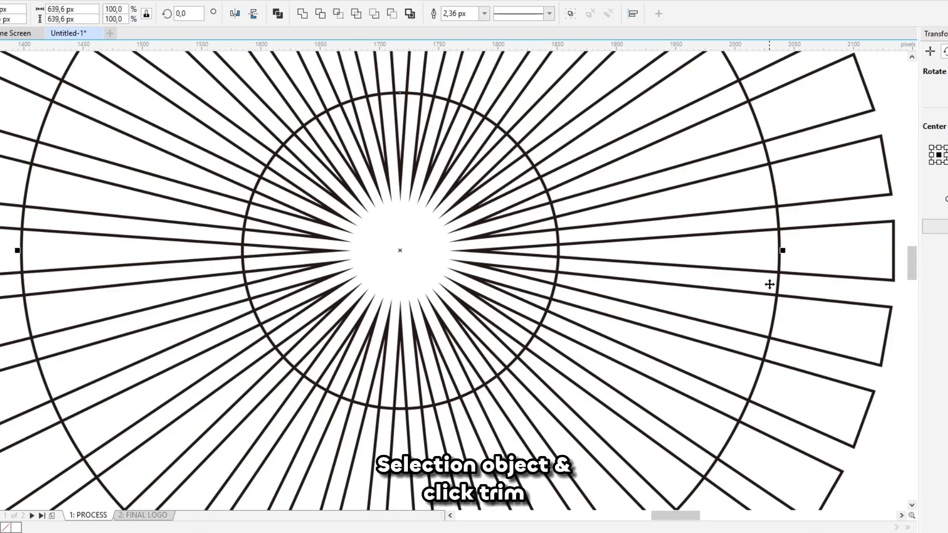
left_click(321, 16)
scroll(493, 128, "down", 2)
left_click(698, 247)
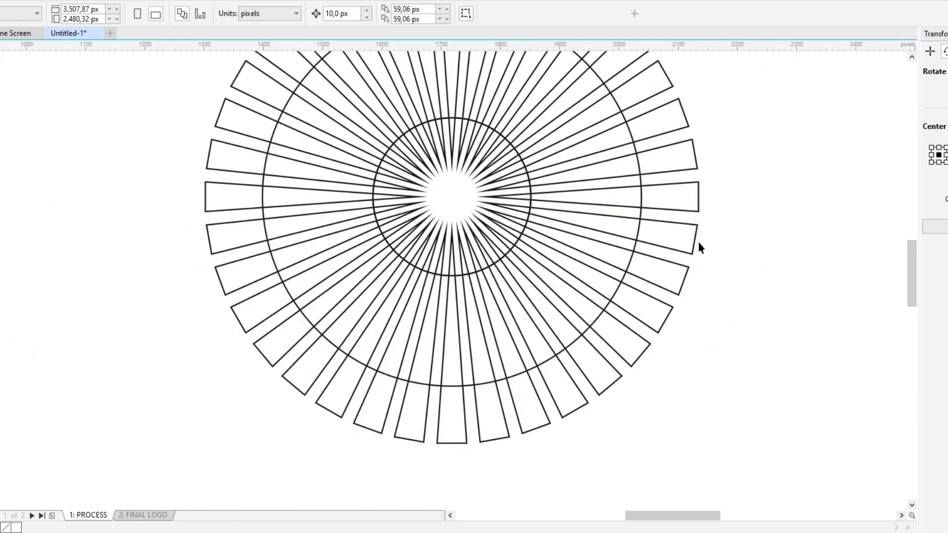
left_click(458, 197)
left_click(677, 225)
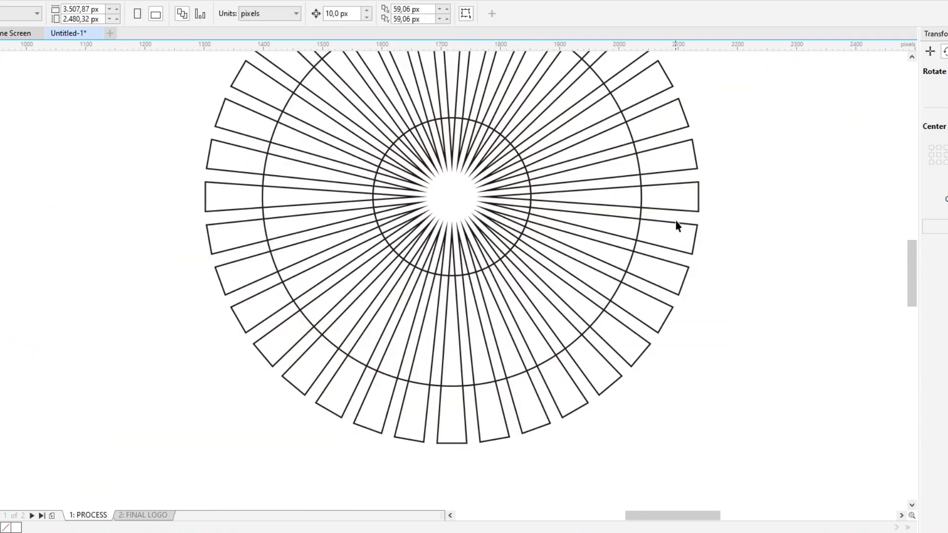
- Scale the welded sunburst down proportionally so its rays extend only slightly past the ring's outer edge
left_click(682, 212)
scroll(682, 210, "down", 2)
scroll(680, 163, "up", 2)
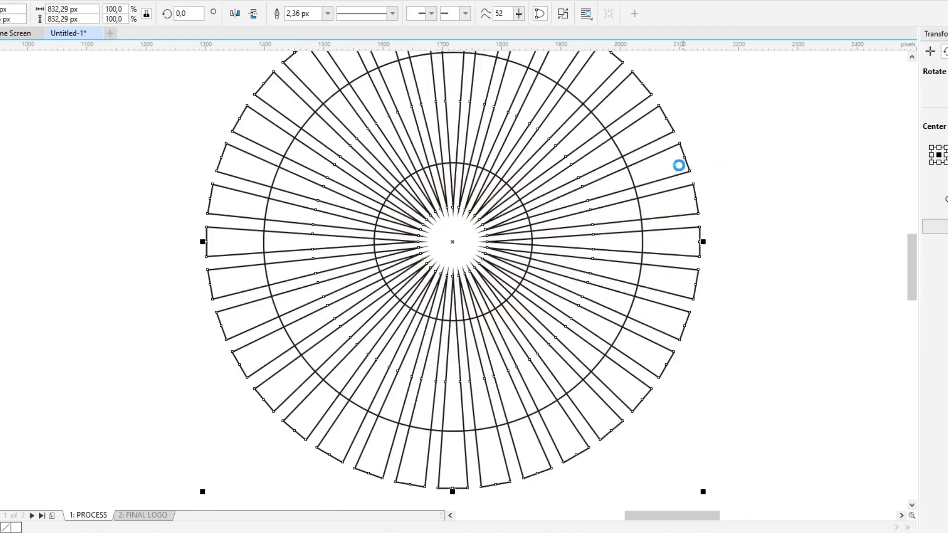
left_click_drag(722, 66, 694, 102)
left_click(690, 159)
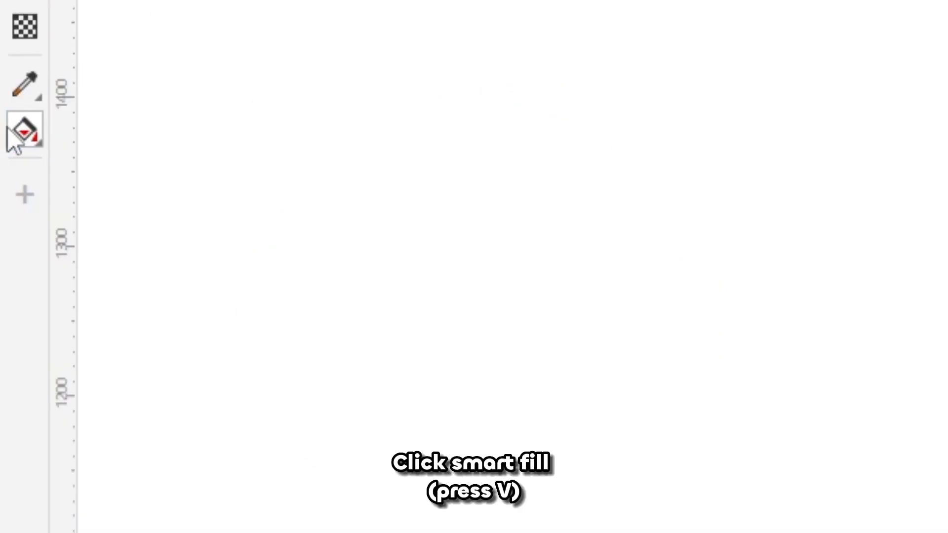
- Smart Fill the ring section and the inner tip of one upper-right ray with blue-grey
left_click(25, 131)
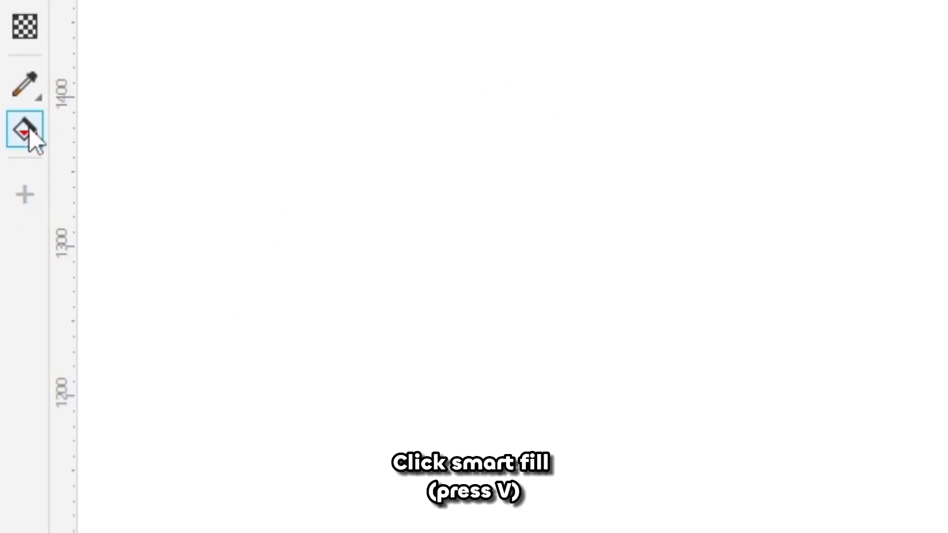
left_click(130, 167)
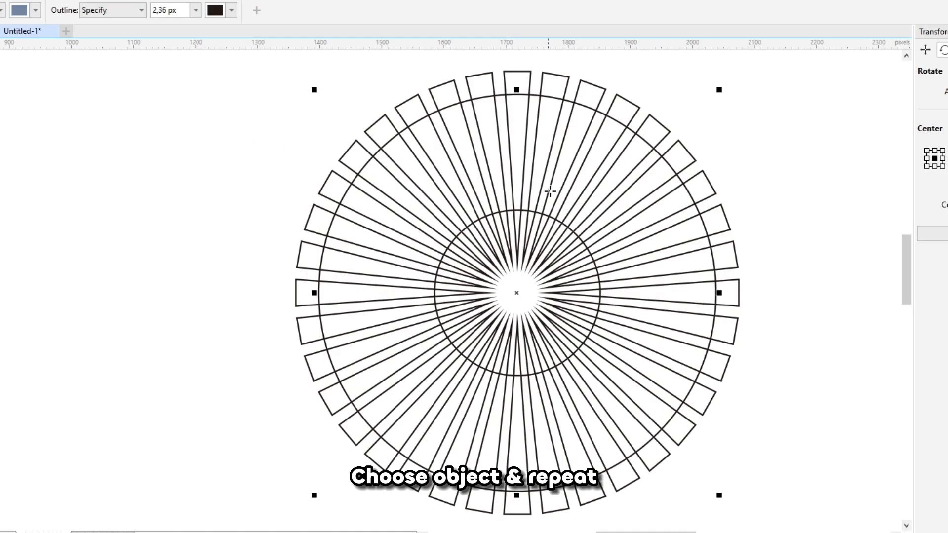
scroll(573, 190, "up", 2)
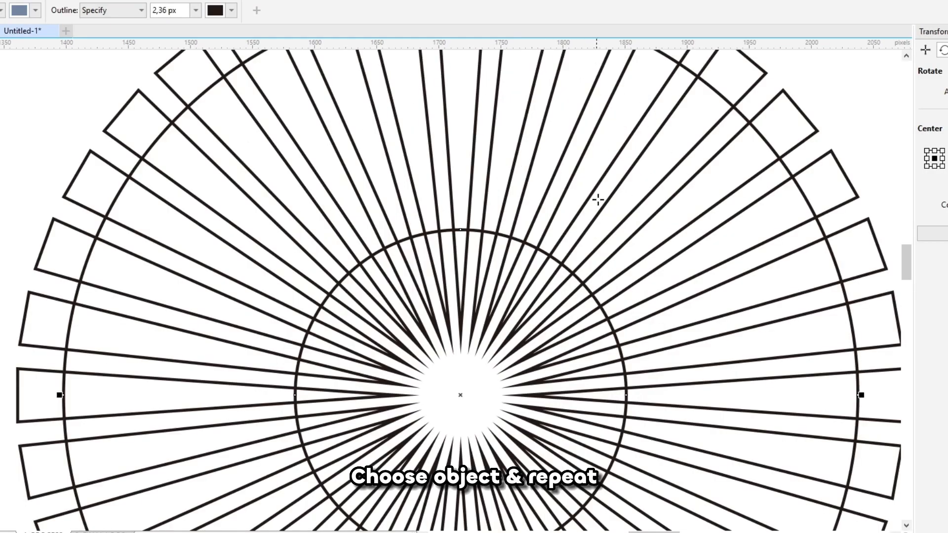
left_click(636, 196)
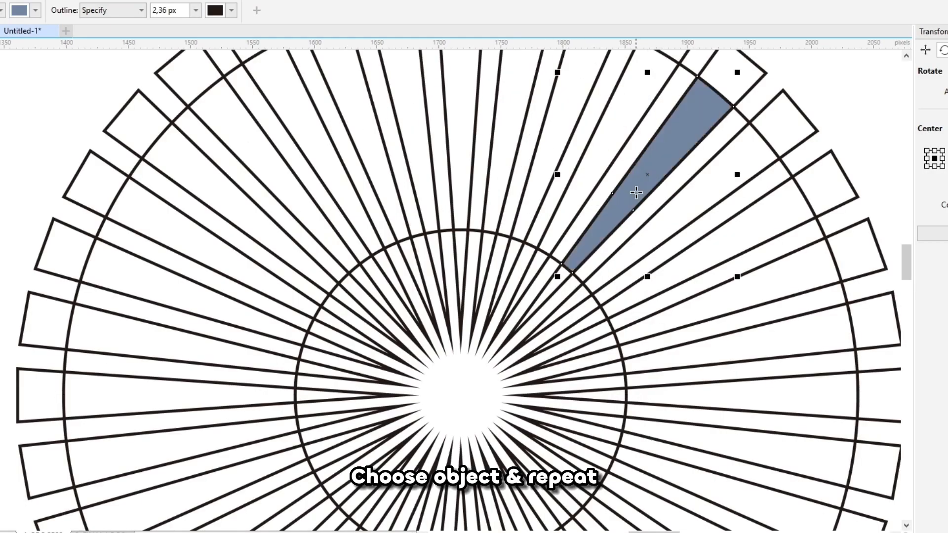
left_click(555, 287)
scroll(554, 286, "down", 2)
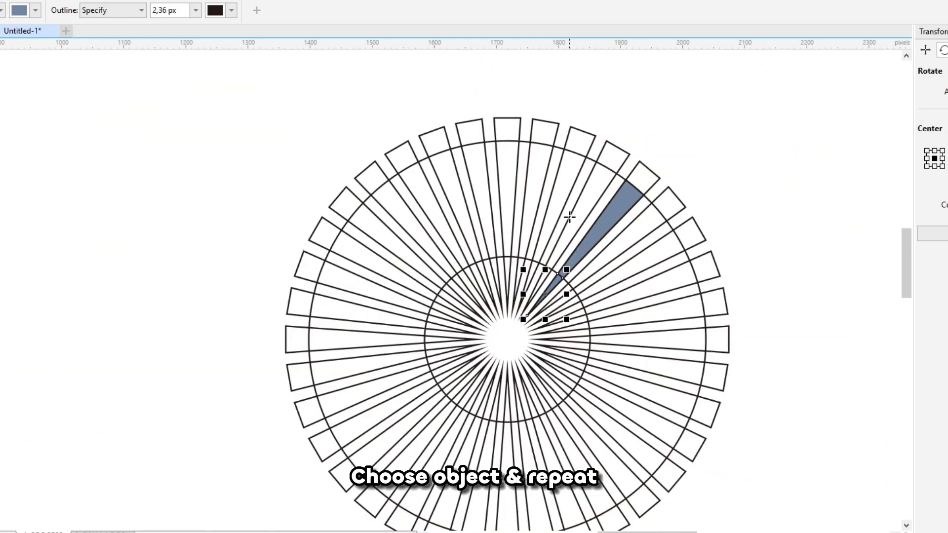
- Smart Fill the ring sections of the next two rays counterclockwise and the inner tip of the ray after them
left_click(573, 221)
left_click(561, 198)
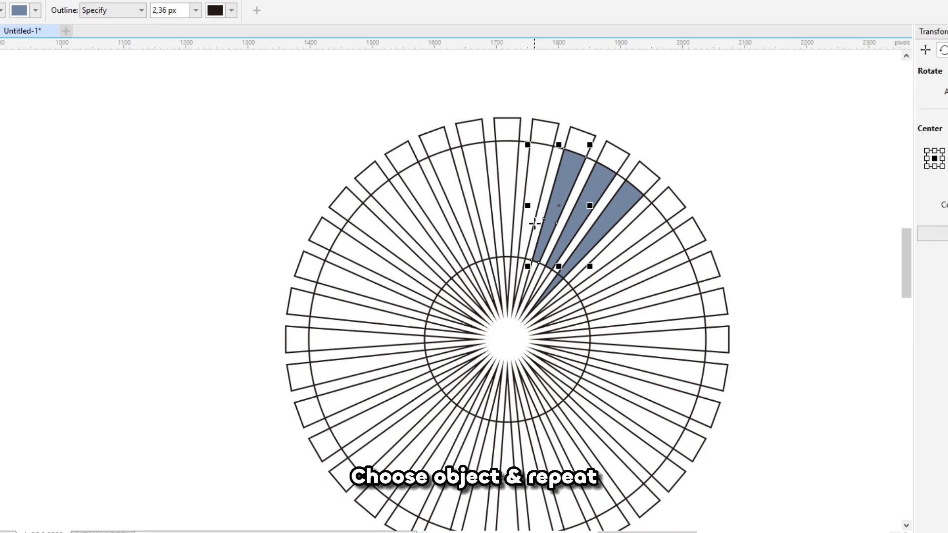
scroll(535, 224, "up", 2)
left_click(520, 284)
scroll(532, 181, "down", 2)
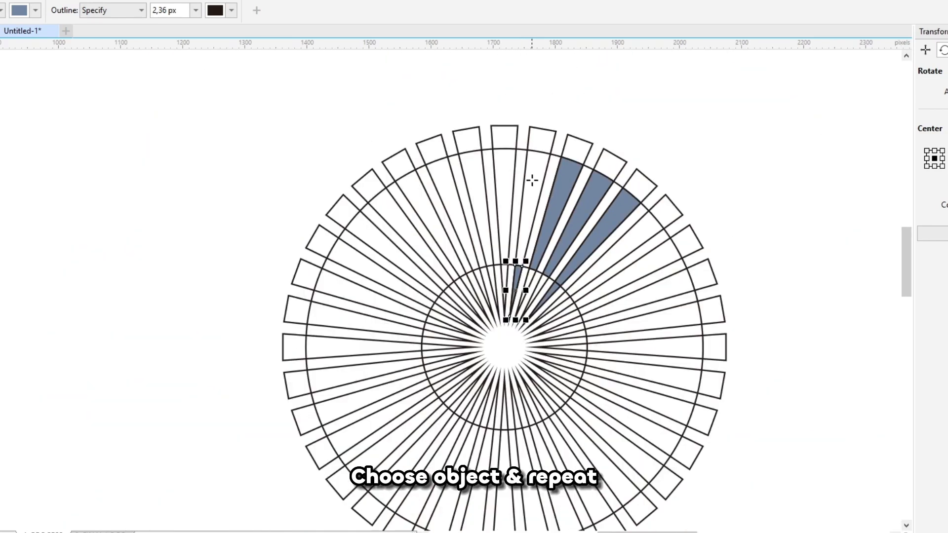
- Smart Fill the ring sections of the next four rays counterclockwise across the top, plus the outer ends of the first and third
left_click(533, 177)
left_click(539, 144)
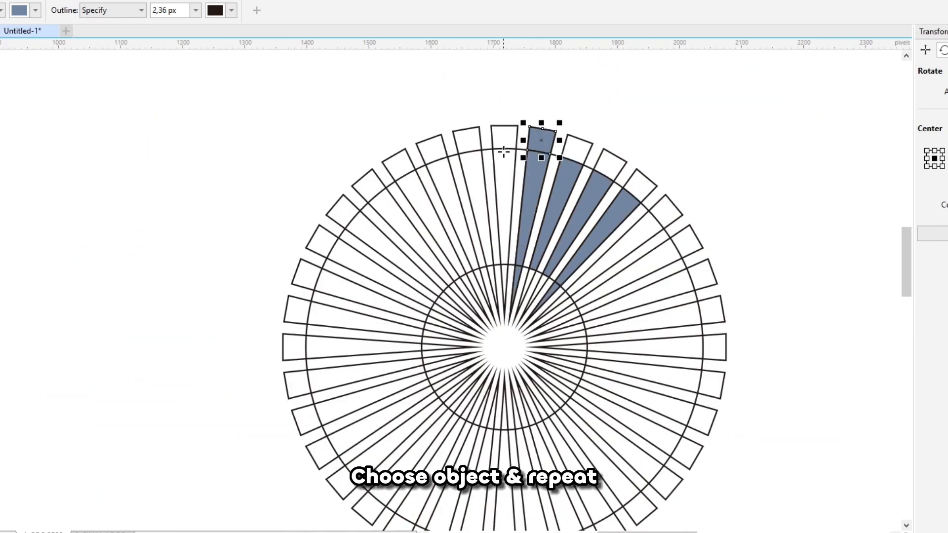
left_click(500, 177)
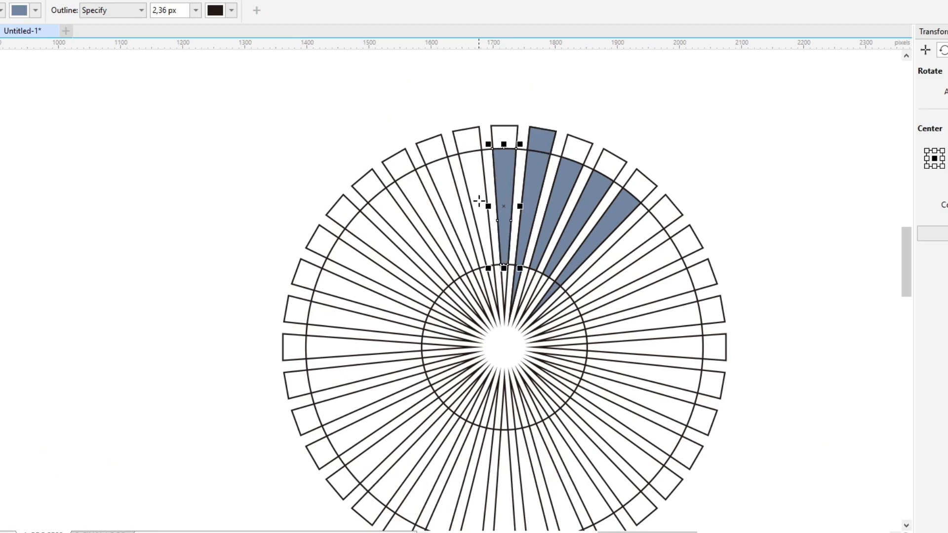
left_click(479, 201)
left_click(467, 143)
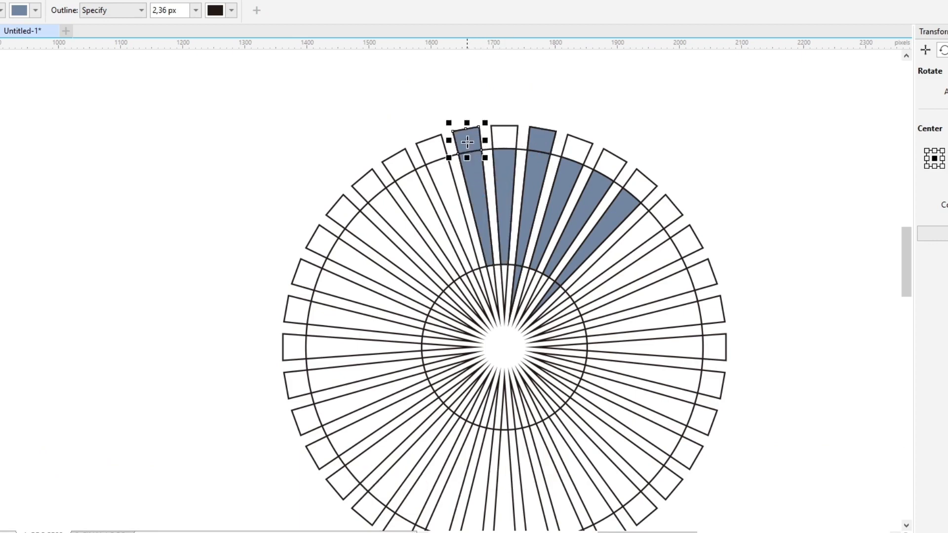
left_click(454, 202)
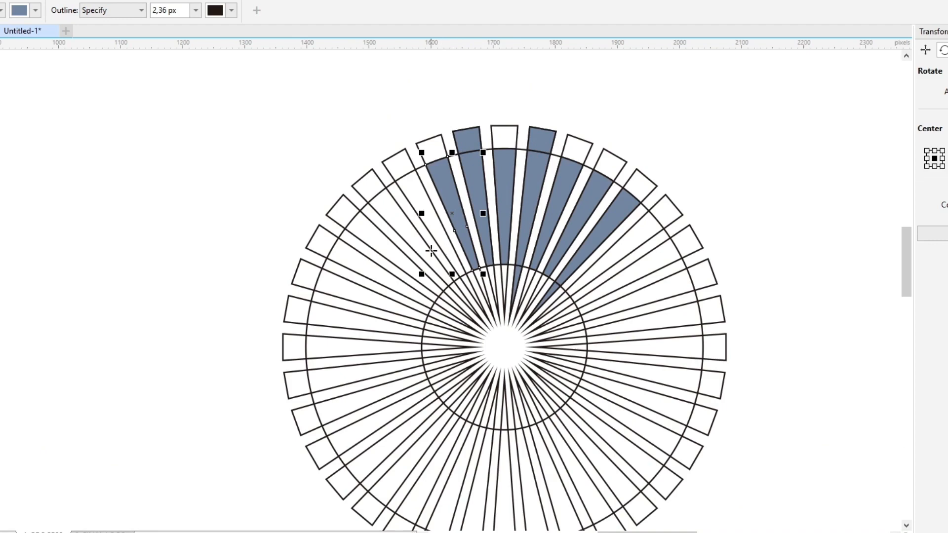
- Smart Fill the ring sections of the next three upper-left rays counterclockwise, plus the inner tip of the first
scroll(449, 255, "up", 2)
left_click(455, 260)
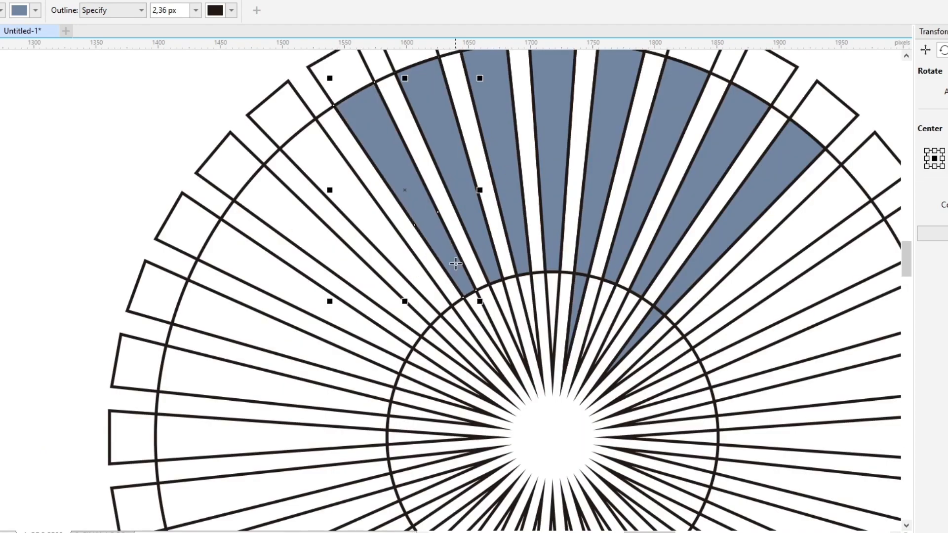
left_click(481, 307)
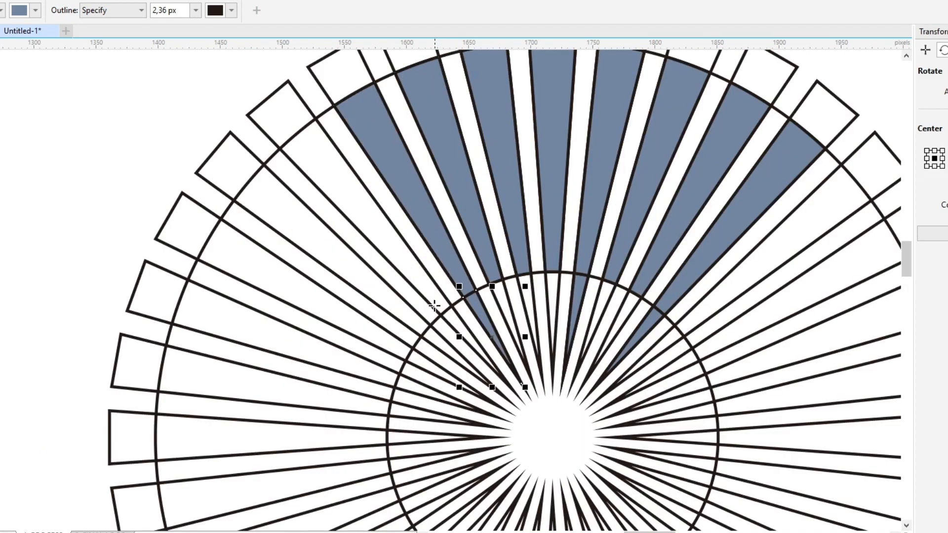
left_click(424, 294)
left_click(399, 315)
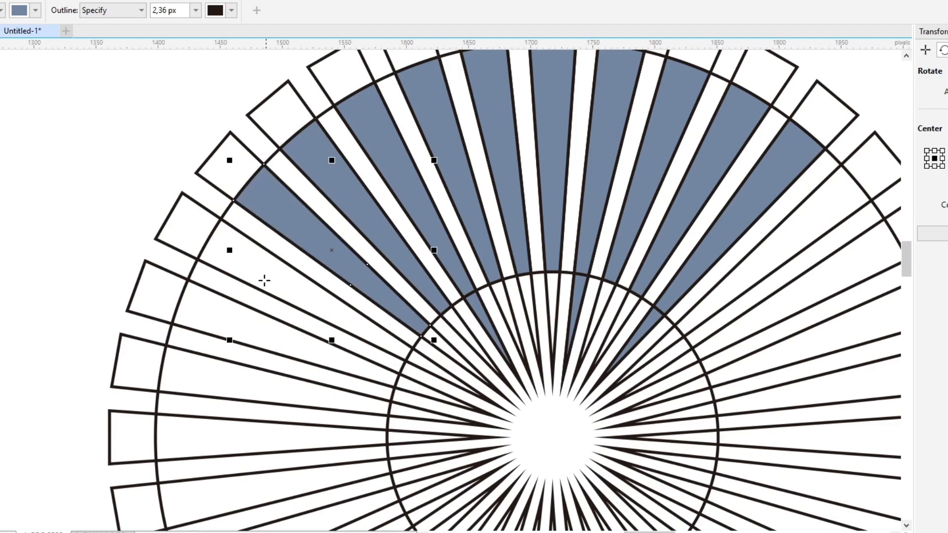
- Smart Fill the outer end, ring section and inner tip of the next ray, then the ring sections of the two rays after it
left_click(180, 239)
left_click(273, 280)
left_click(420, 361)
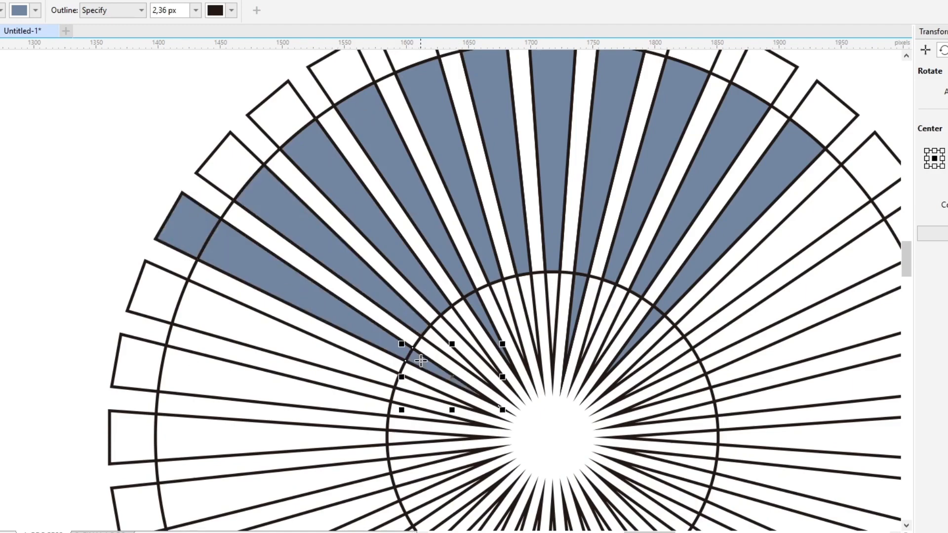
left_click(385, 379)
left_click(316, 395)
scroll(313, 396, "down", 2)
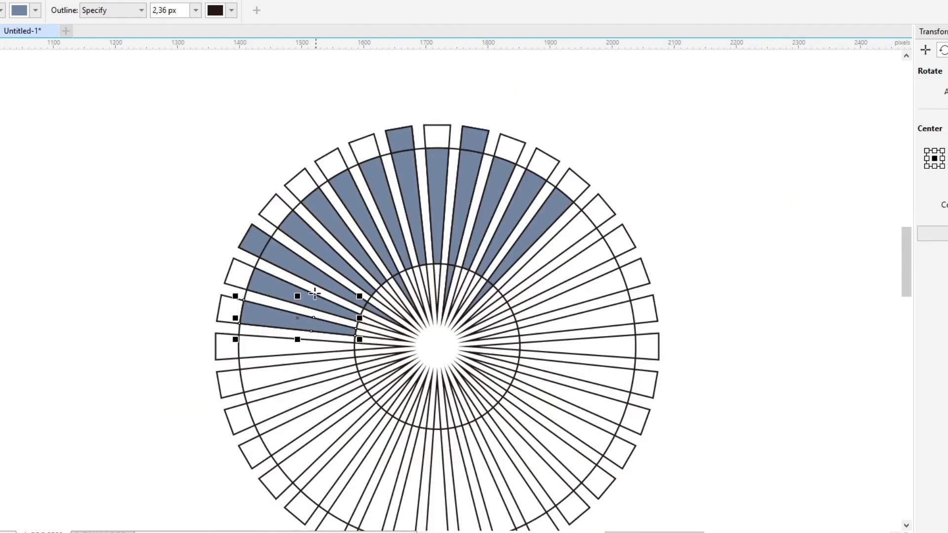
- Smart Fill the ring section and outer end of the leftmost horizontal ray, and the ring section and inner tip of the ray below it
scroll(278, 359, "up", 2)
left_click(223, 303)
left_click(156, 306)
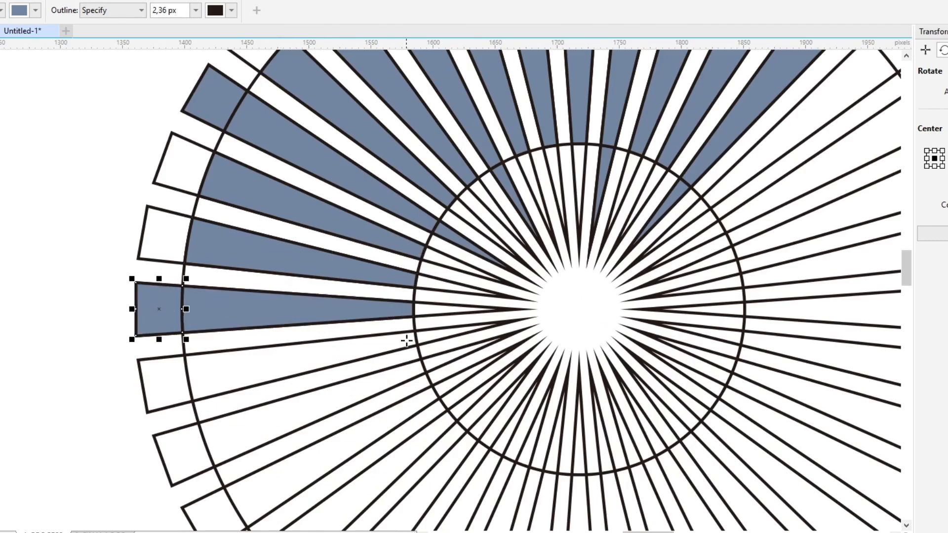
left_click(381, 347)
left_click(422, 334)
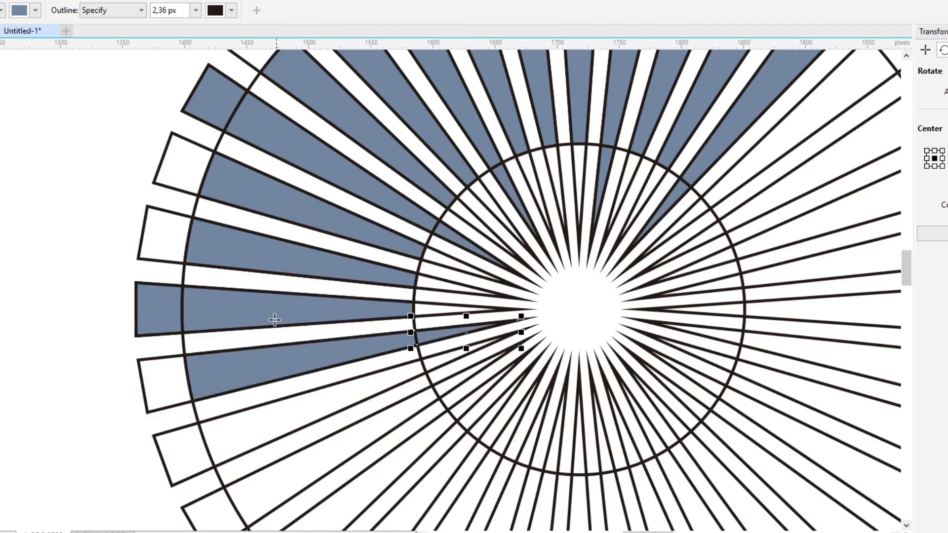
- Smart Fill the ring section, outer end and inner tip of the second ray below the leftmost horizontal one
scroll(275, 317, "down", 2)
scroll(284, 374, "up", 2)
left_click(284, 374)
left_click(175, 399)
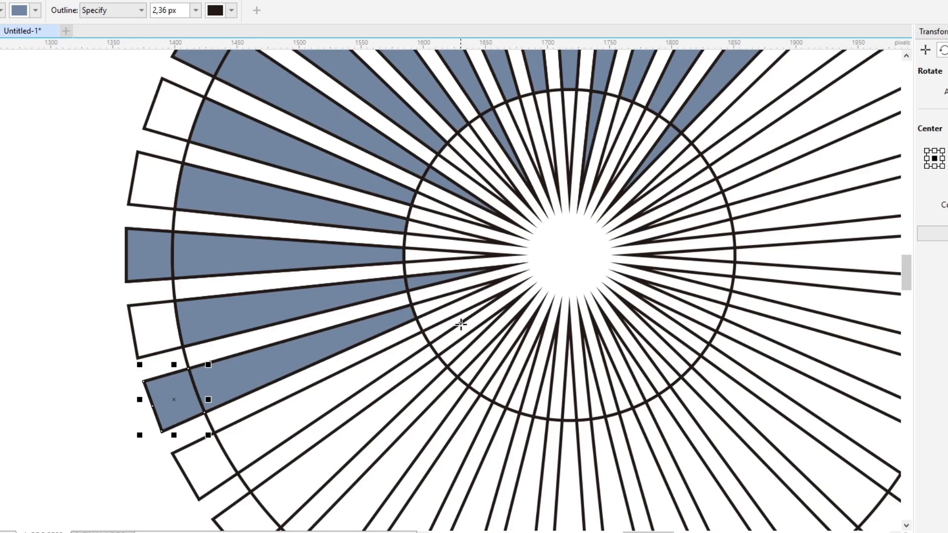
left_click(429, 307)
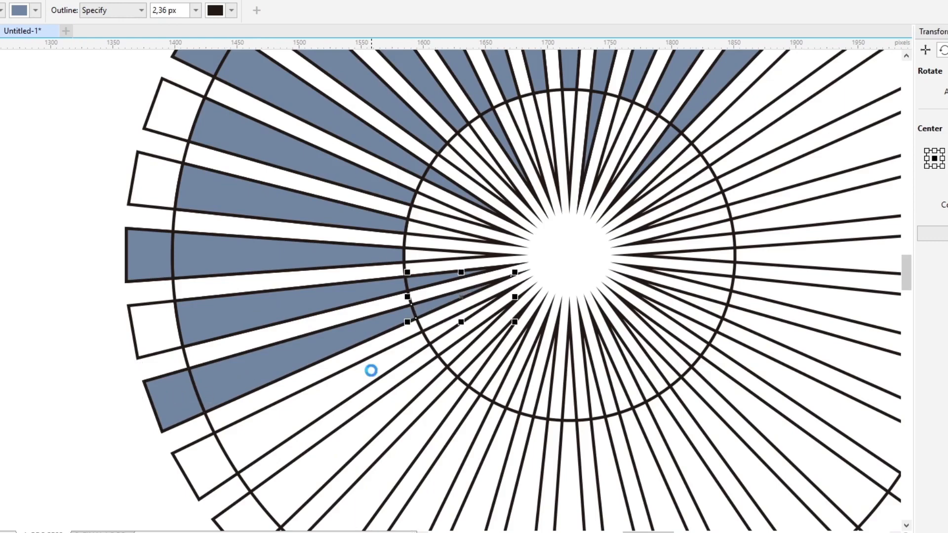
- Smart Fill the ring sections of the next three lower-left rays counterclockwise, plus the inner tip of the third
left_click(371, 371)
scroll(371, 371, "down", 2)
scroll(371, 394, "up", 2)
left_click(348, 353)
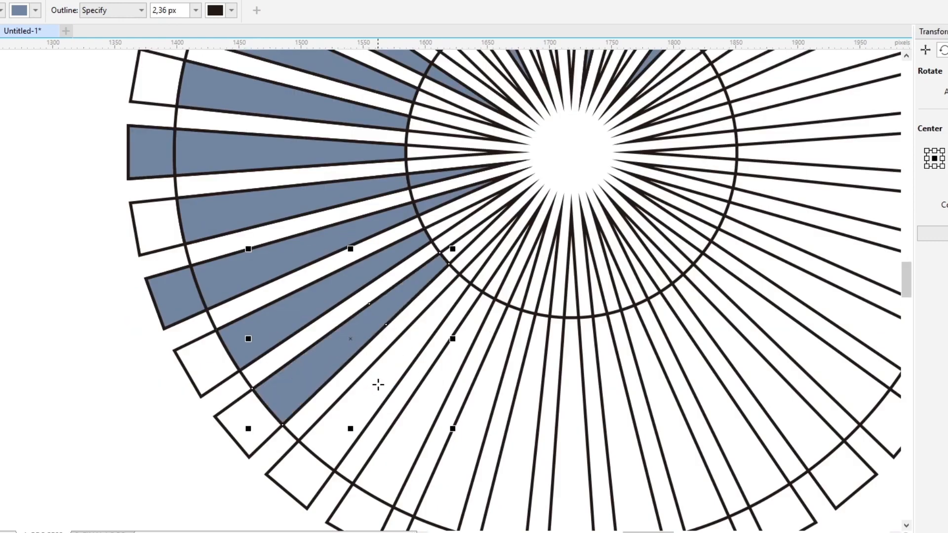
left_click(377, 383)
left_click(481, 263)
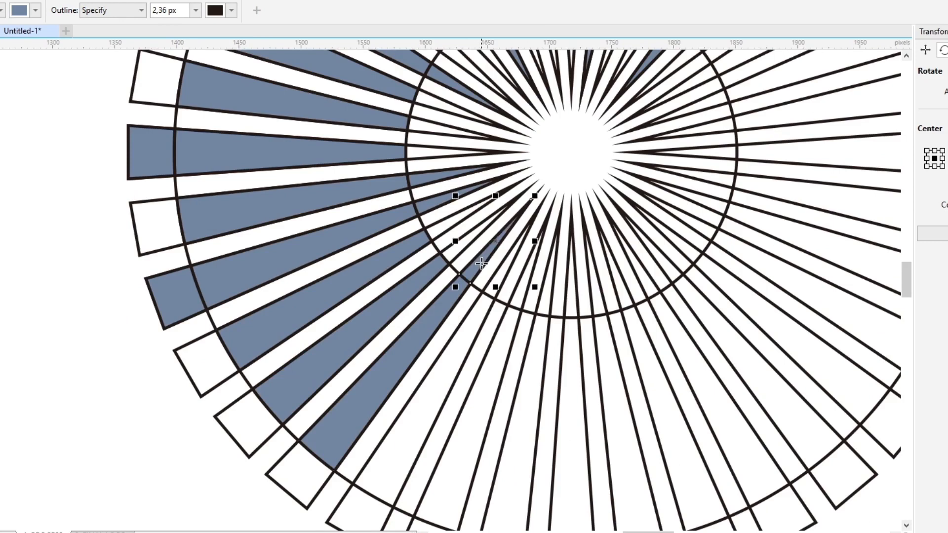
- Smart Fill the ring sections of the next three rays toward the bottom, plus the first one's outer end and the third one's inner tip
left_click(450, 378)
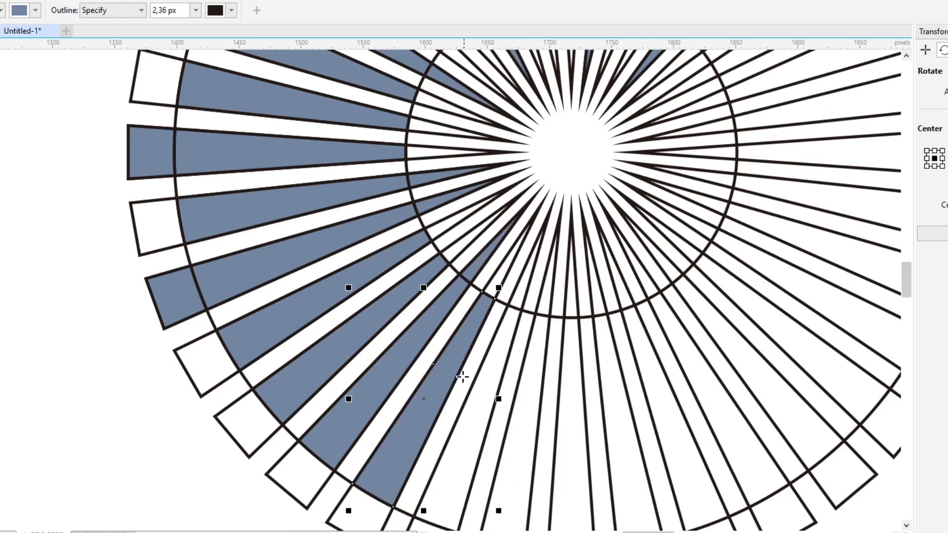
left_click(372, 500)
left_click(467, 467)
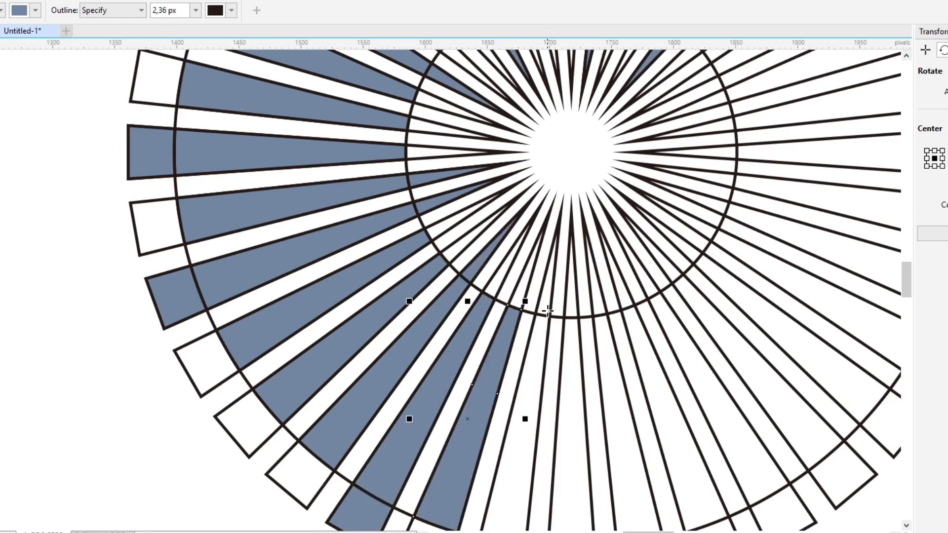
left_click(541, 340)
left_click(545, 306)
scroll(553, 306, "down", 2)
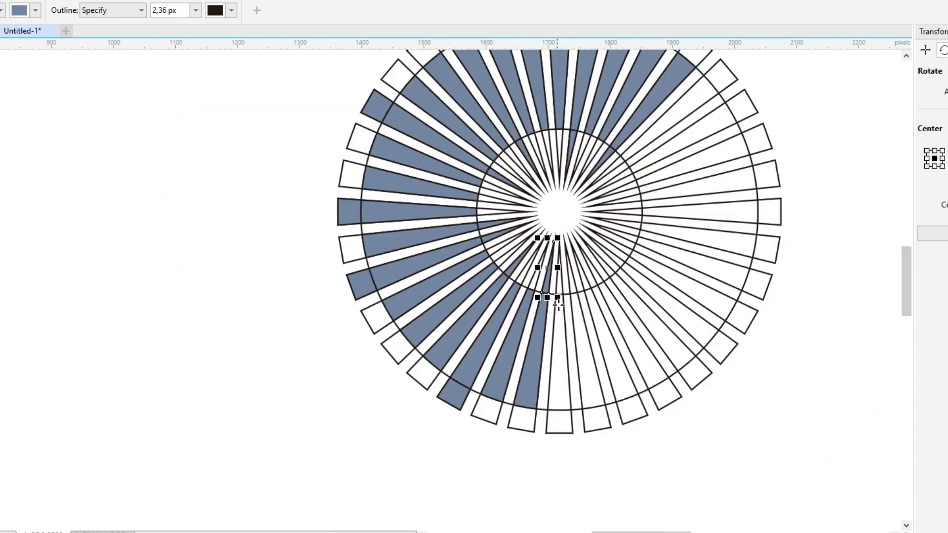
- Smart Fill the bottom vertical ray's ring section and outer end, and all three sections of the next ray counterclockwise
scroll(564, 402, "up", 2)
left_click(558, 395)
left_click(566, 436)
left_click(622, 431)
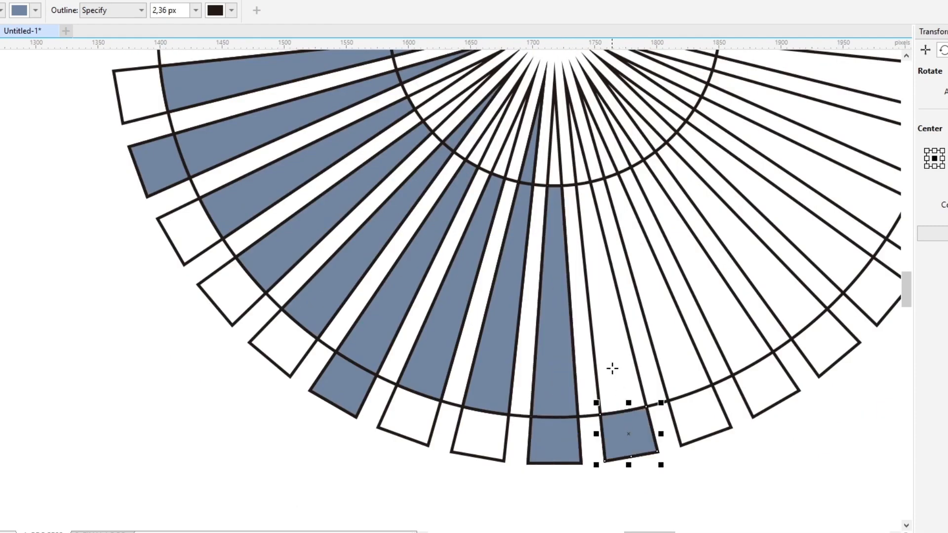
left_click(612, 367)
left_click(587, 169)
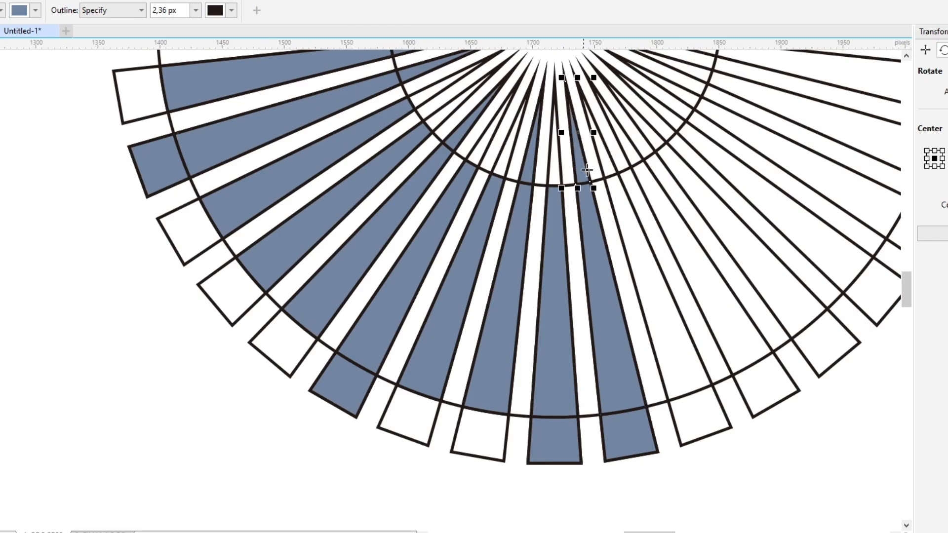
- Smart Fill the ring sections of the next five lower-right rays counterclockwise, plus the inner tip of the third
left_click(662, 237)
left_click(678, 238)
left_click(708, 216)
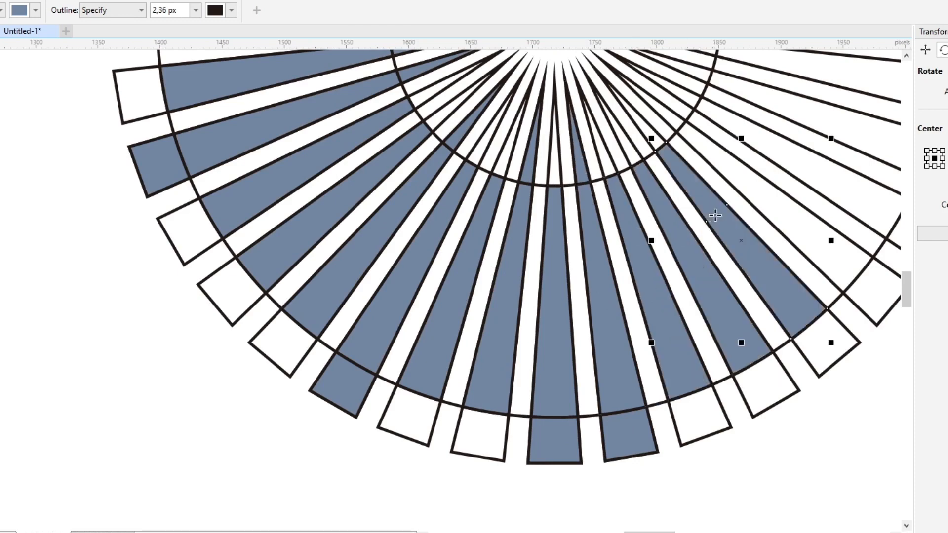
scroll(572, 262, "down", 3)
scroll(535, 240, "up", 3)
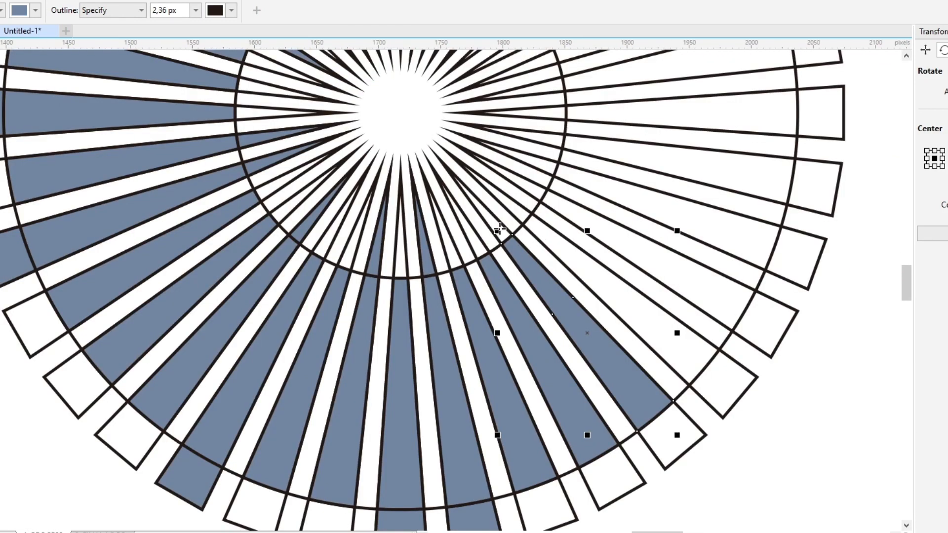
left_click(555, 240)
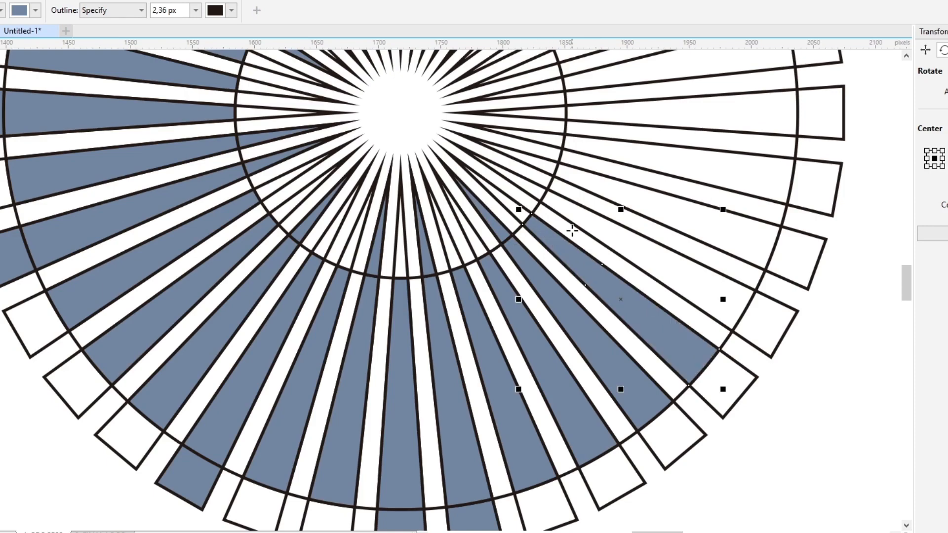
left_click(591, 230)
- Smart Fill the ring sections of the two unfilled upper-right rays clockwise from the filled ones, leaving a C-shaped gap
scroll(603, 258, "down", 2)
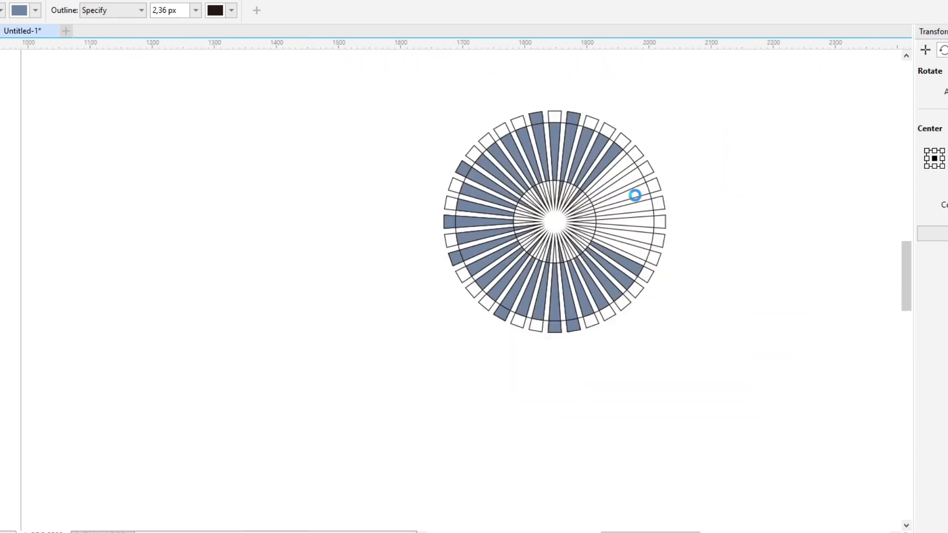
scroll(636, 195, "up", 2)
left_click(593, 155)
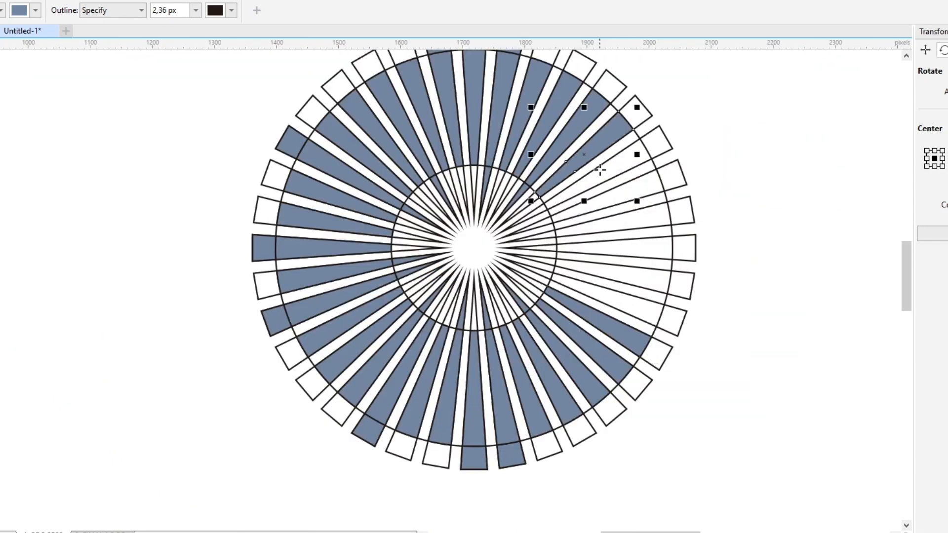
left_click(567, 198)
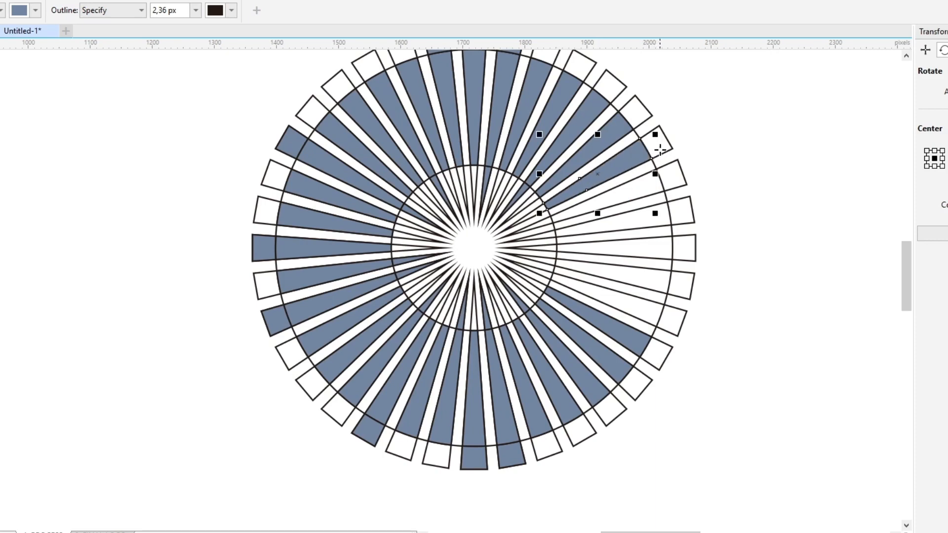
- Separate the line construction from the filled segments, and give all the segments a black fill with no outline
key("space")
left_click(720, 218)
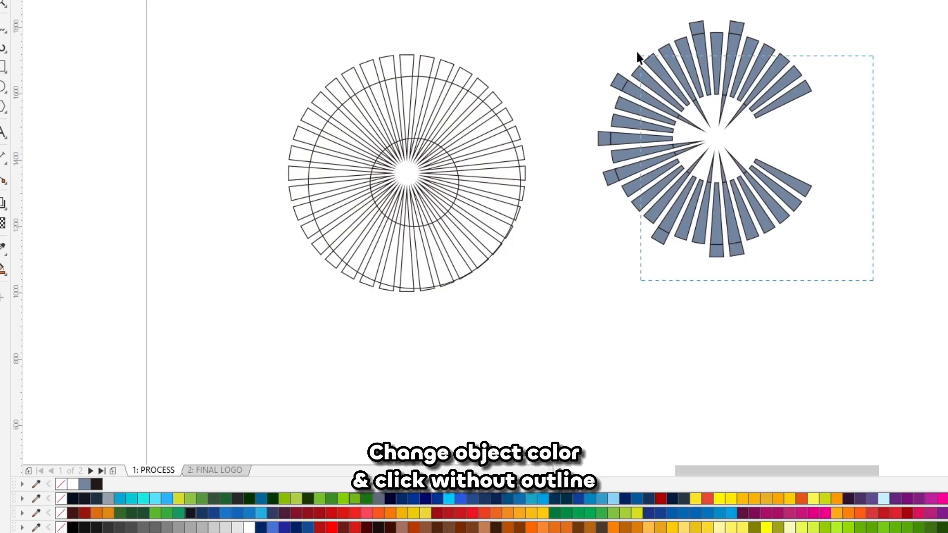
left_click_drag(637, 56, 555, 3)
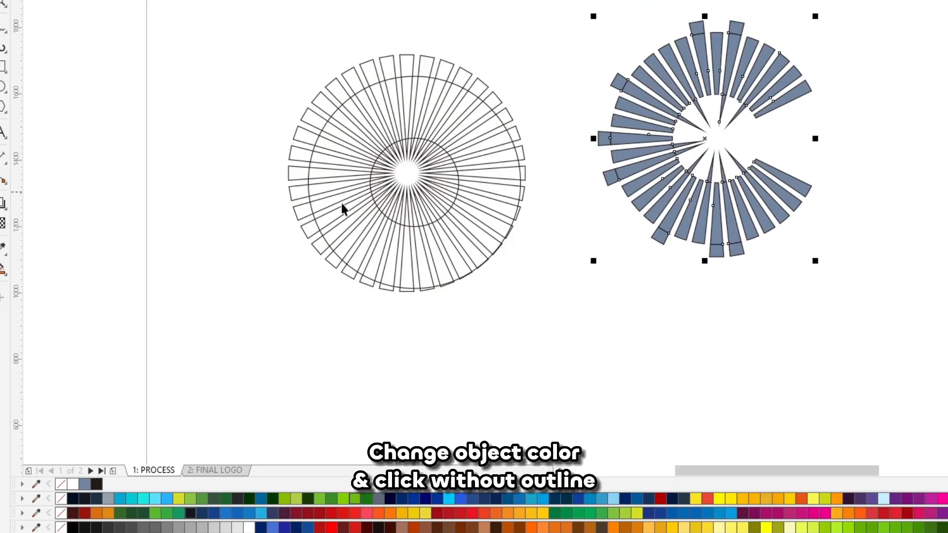
left_click(95, 486)
right_click(61, 484)
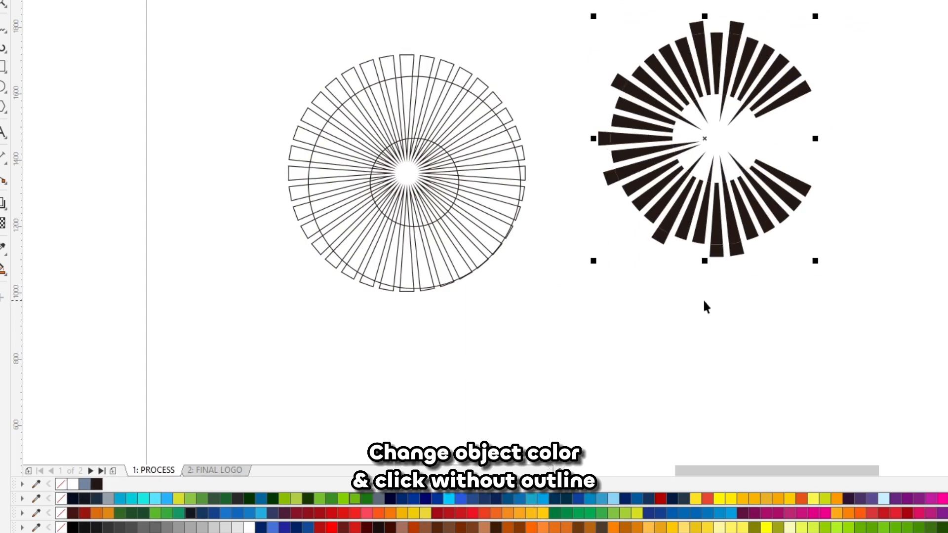
left_click(739, 298)
- Weld all the black ray segments into a single shape
left_click_drag(720, 435, 270, 62)
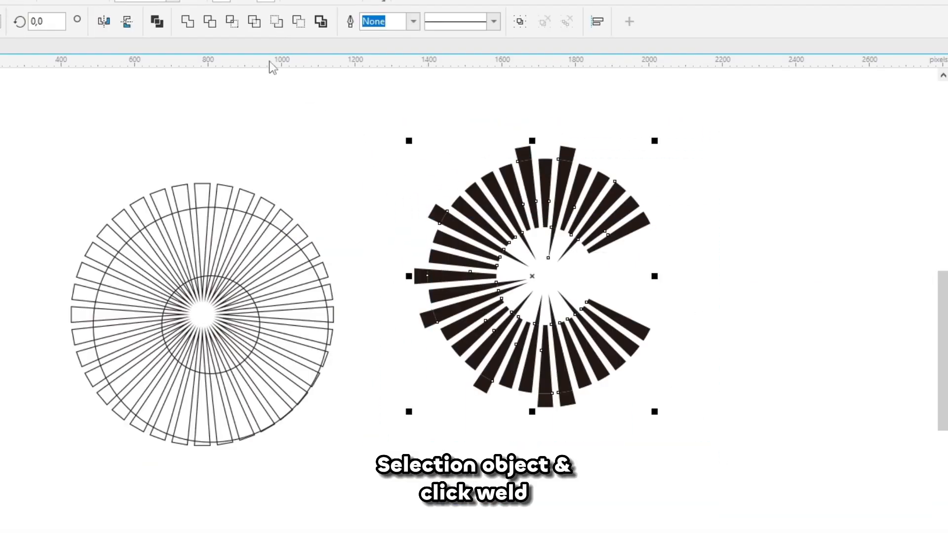
left_click(188, 24)
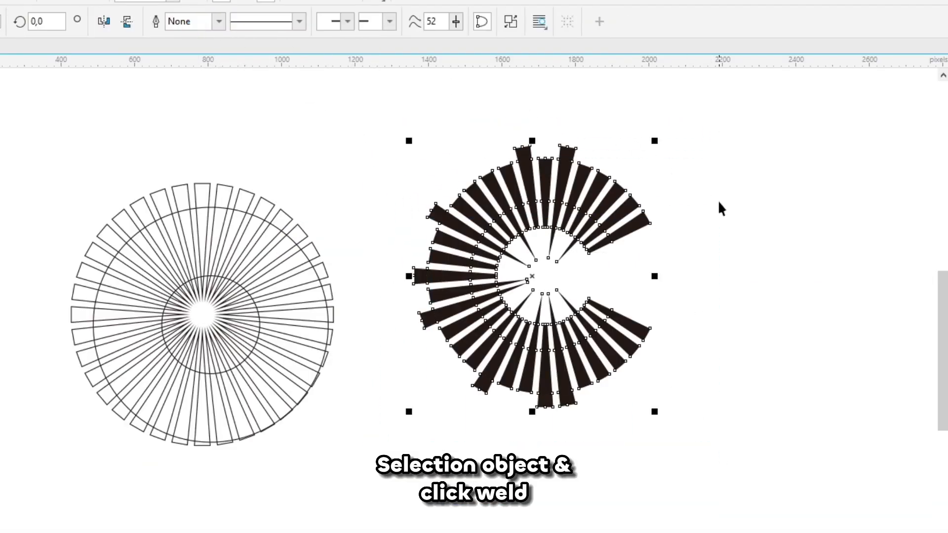
left_click(703, 232)
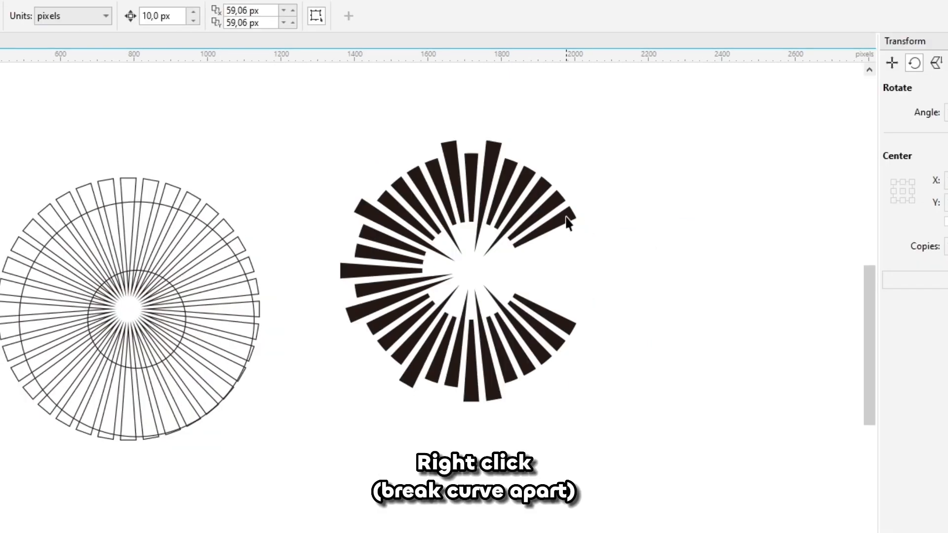
- Break the welded C-shaped curve apart into separate rays
left_click(565, 213)
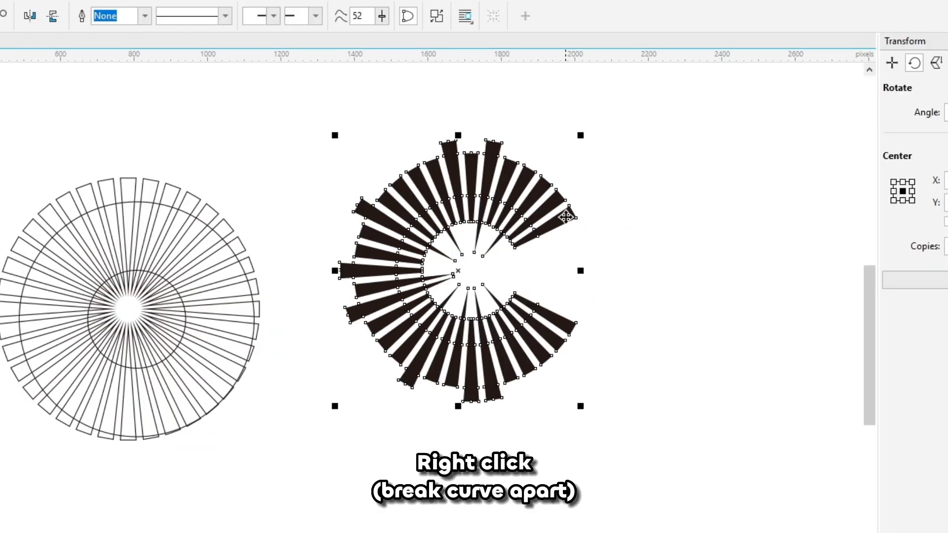
right_click(568, 218)
left_click(608, 246)
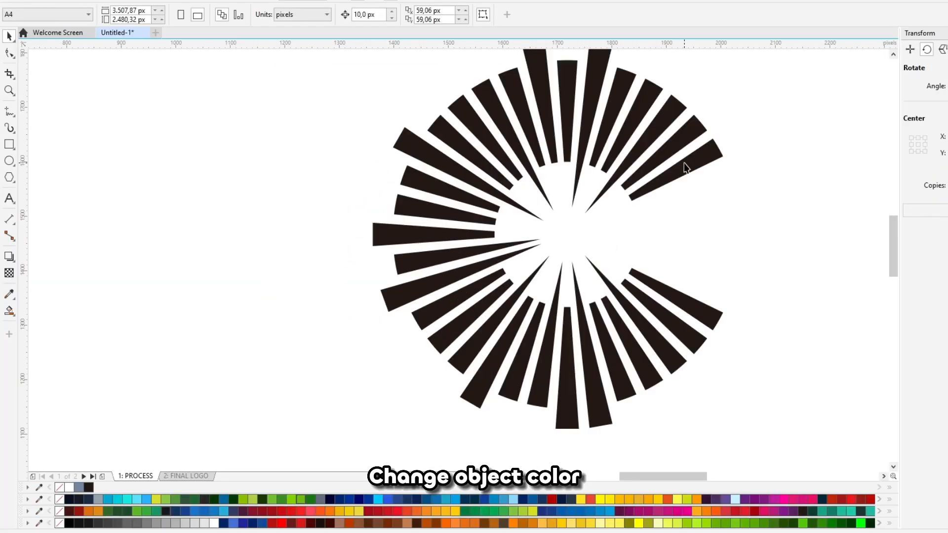
- Fill ten rays spread around the C, starting with the one just above the gap, with light cyan and weld them together
left_click(670, 151)
left_click(636, 123, "shift")
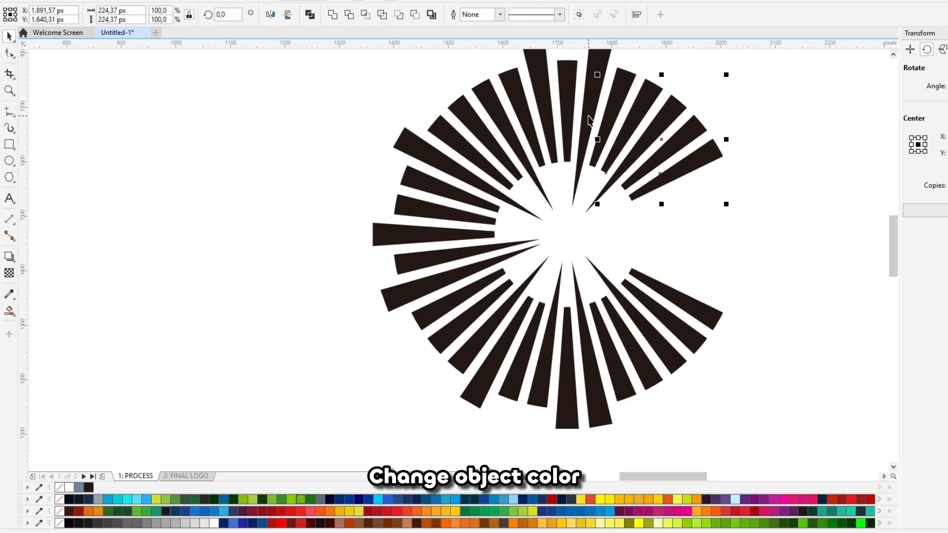
left_click(524, 111, "shift")
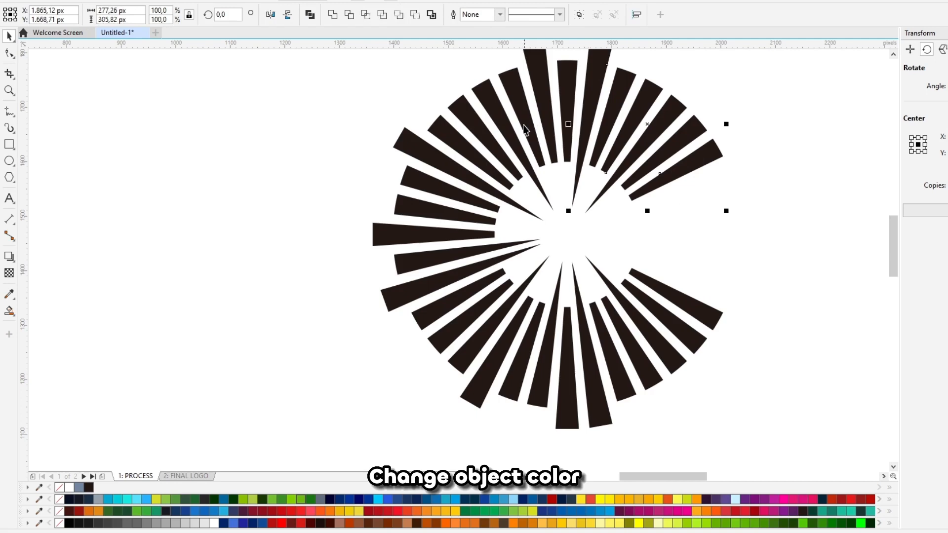
left_click(476, 173, "shift")
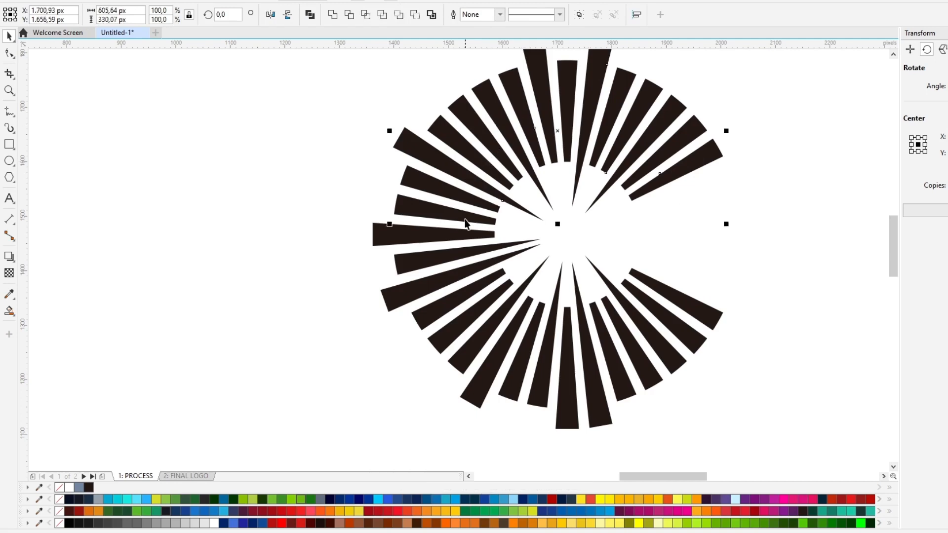
left_click(464, 237, "shift")
left_click(474, 287, "shift")
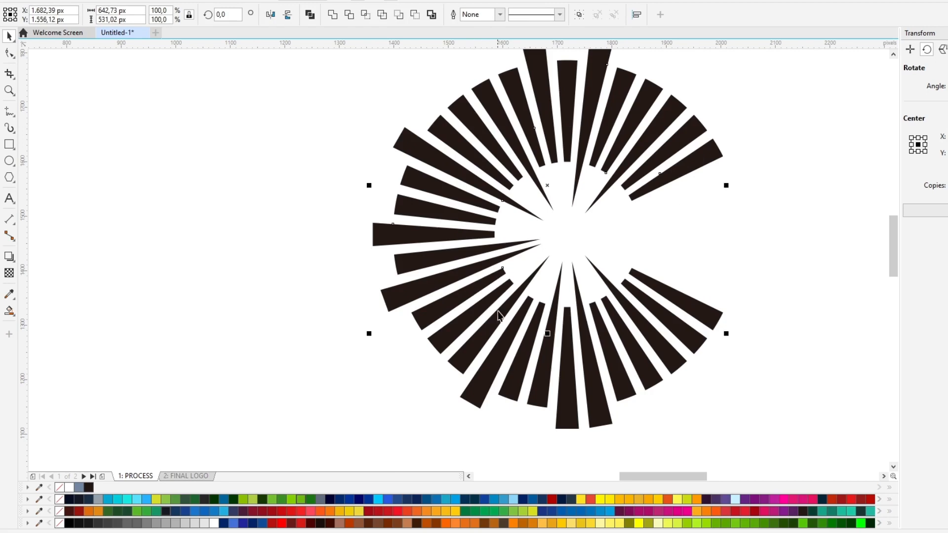
left_click(526, 339, "shift")
left_click(562, 353, "shift")
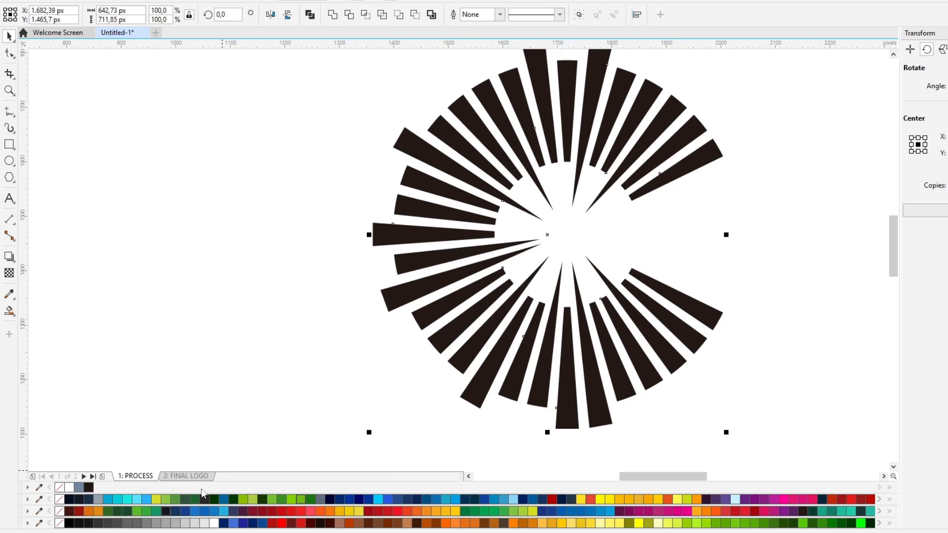
left_click(137, 500)
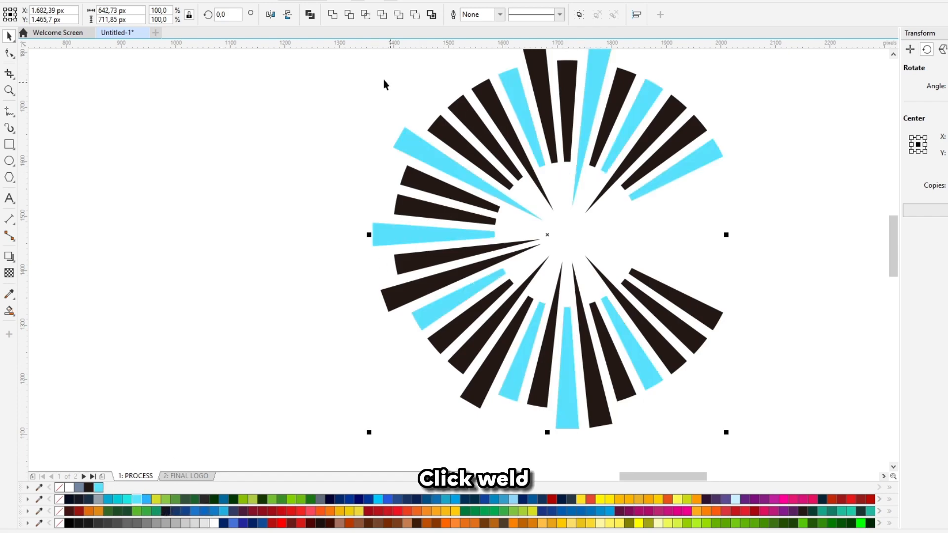
left_click(332, 15)
left_click(742, 197)
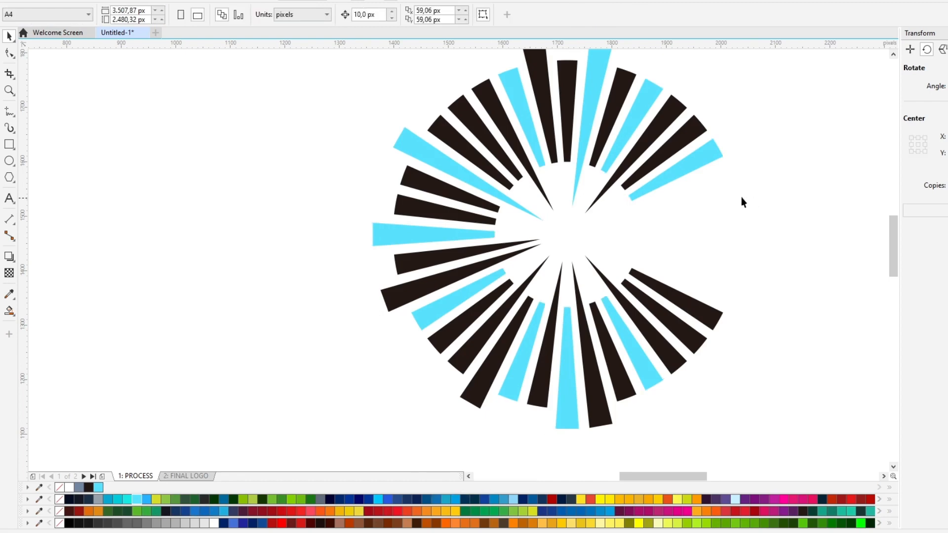
- Fill ten of the black rays spread around the C with grey and combine them into one curve
left_click(678, 144)
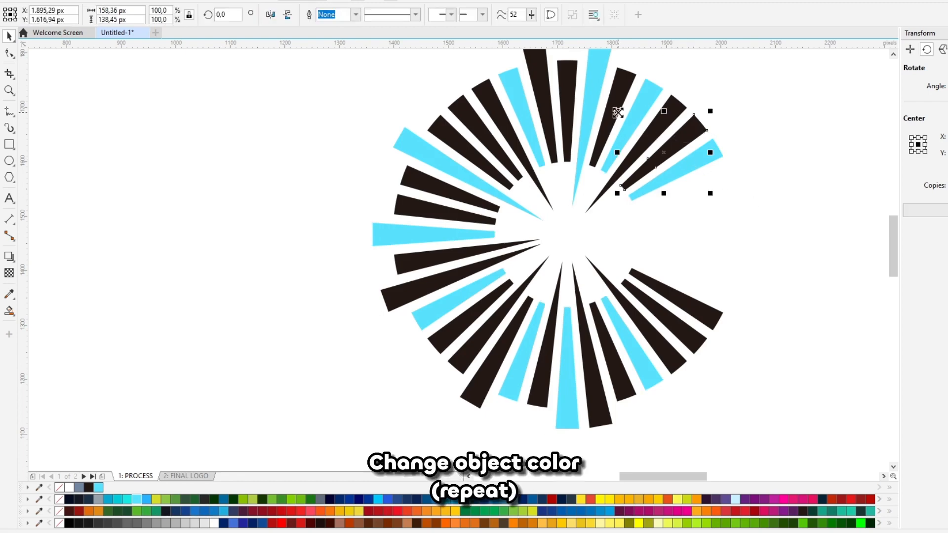
left_click(568, 128, "shift")
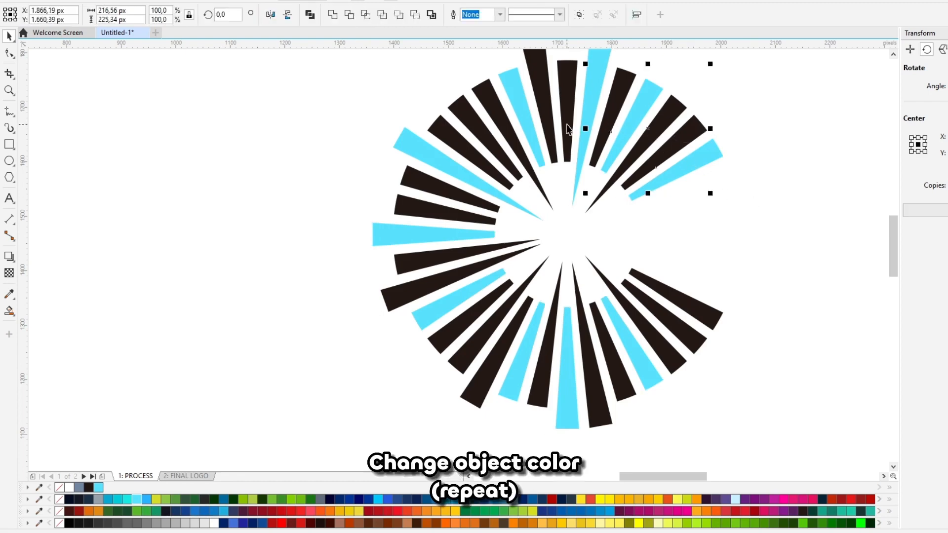
left_click(500, 154, "shift")
left_click(483, 208, "shift")
left_click(471, 250, "shift")
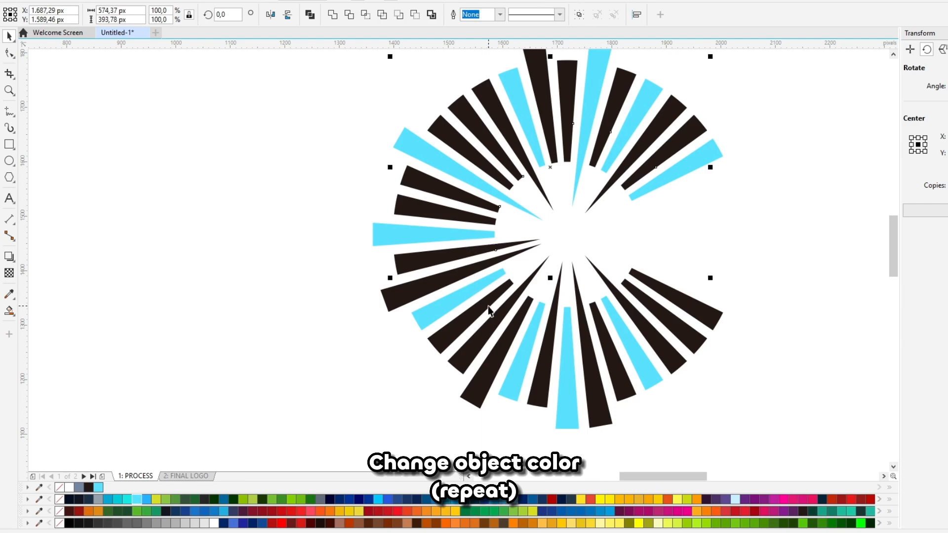
left_click(506, 341, "shift")
left_click(593, 371, "shift")
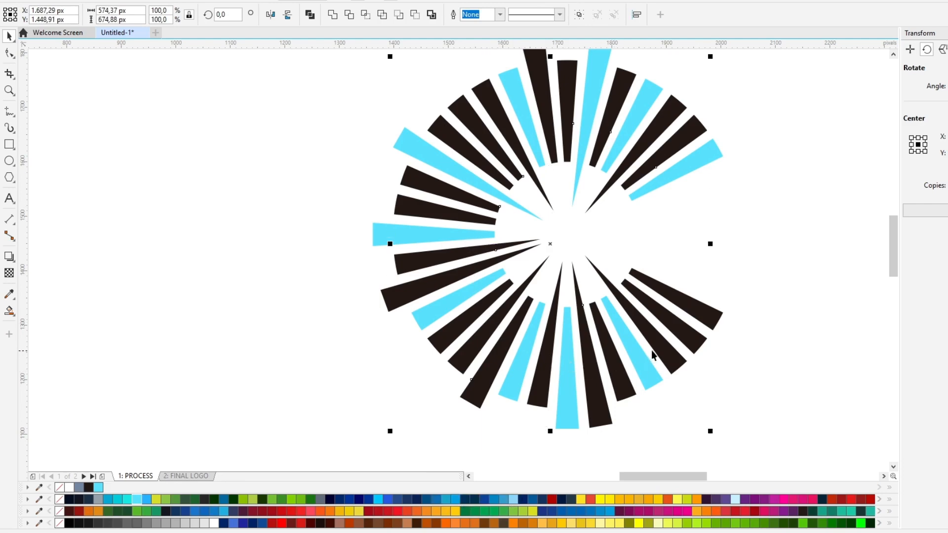
left_click(702, 307, "shift")
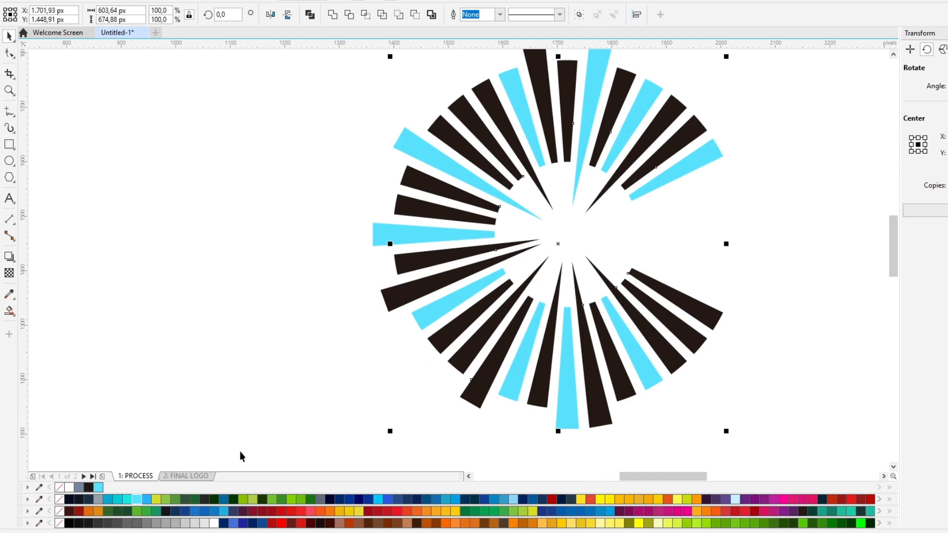
left_click(136, 519)
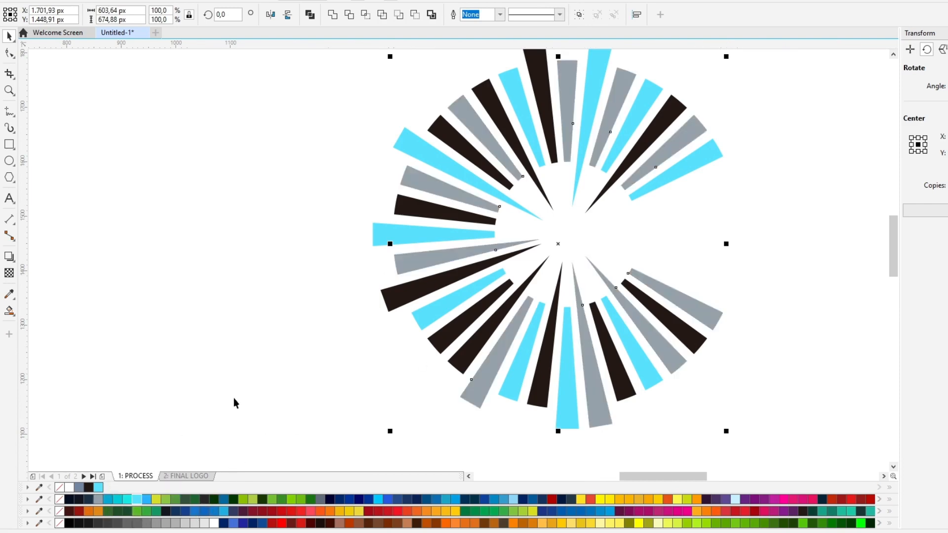
key("ctrl+l")
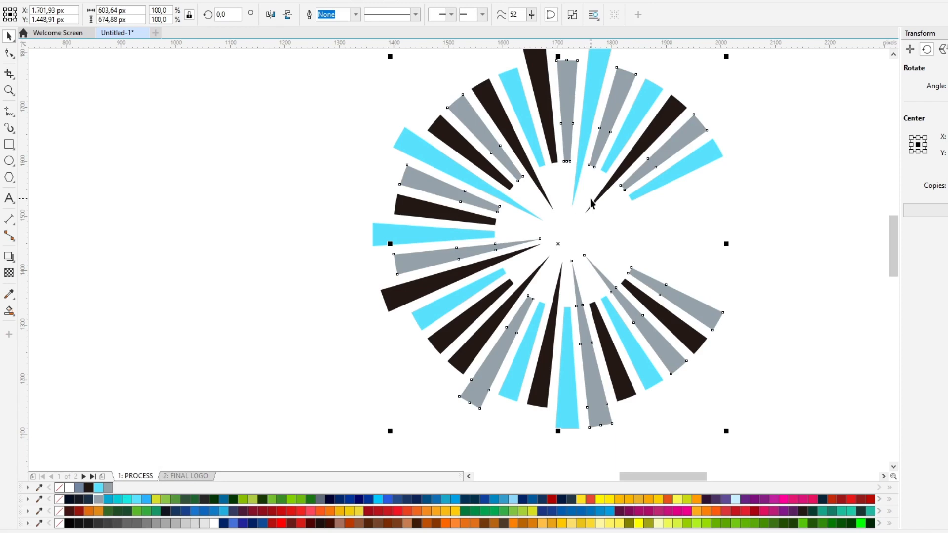
left_click(676, 206)
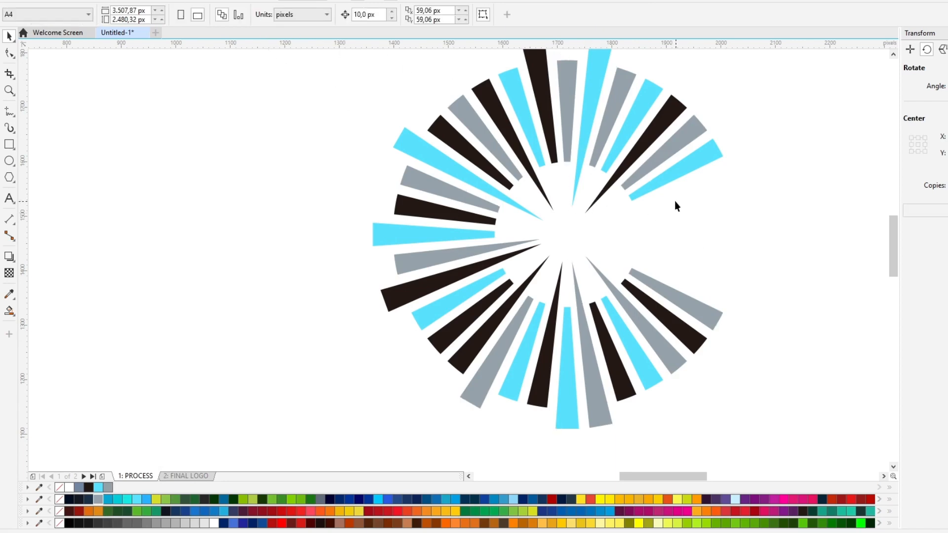
- Select all the remaining black rays around the C and weld them into one shape
left_click(654, 142)
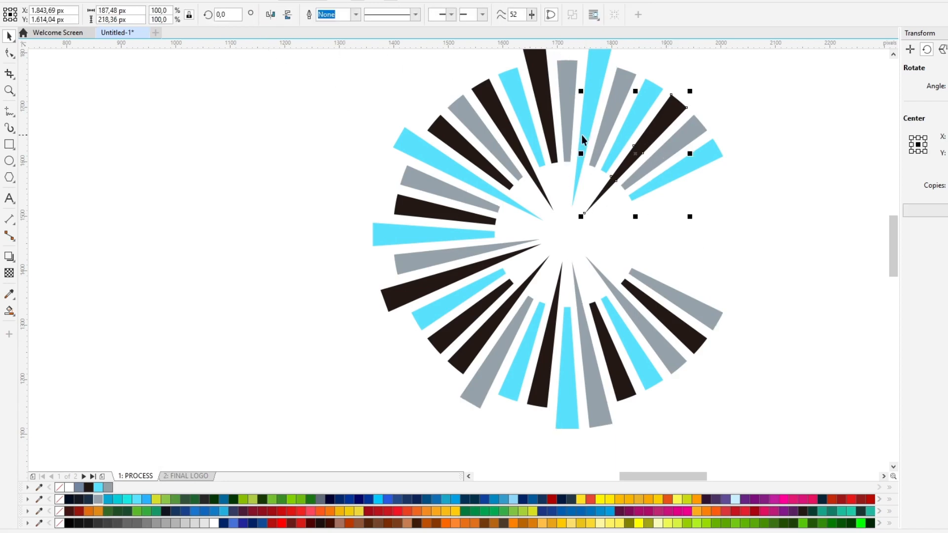
left_click(551, 137, "shift")
left_click(529, 164, "shift")
left_click(499, 174, "shift")
left_click(474, 223, "shift")
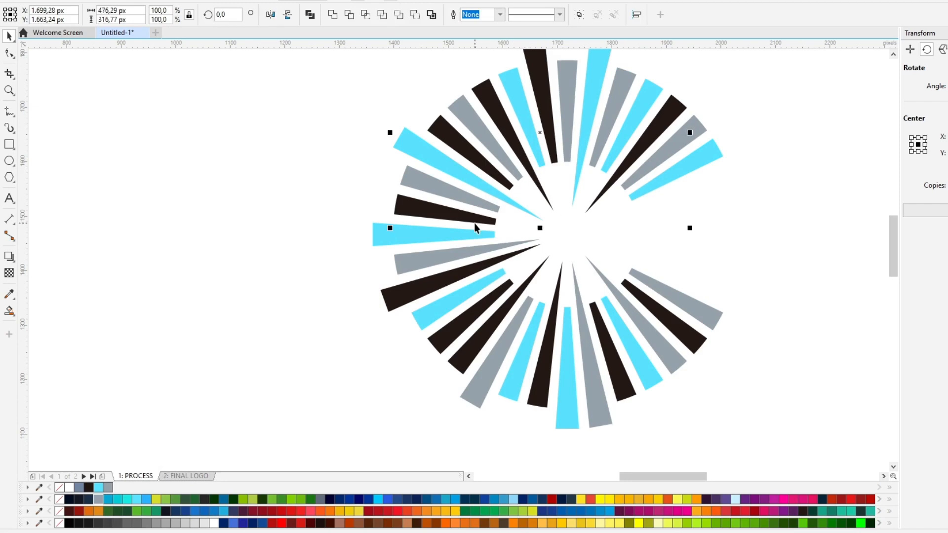
left_click(469, 269, "shift")
left_click(484, 300, "shift")
left_click(494, 321, "shift")
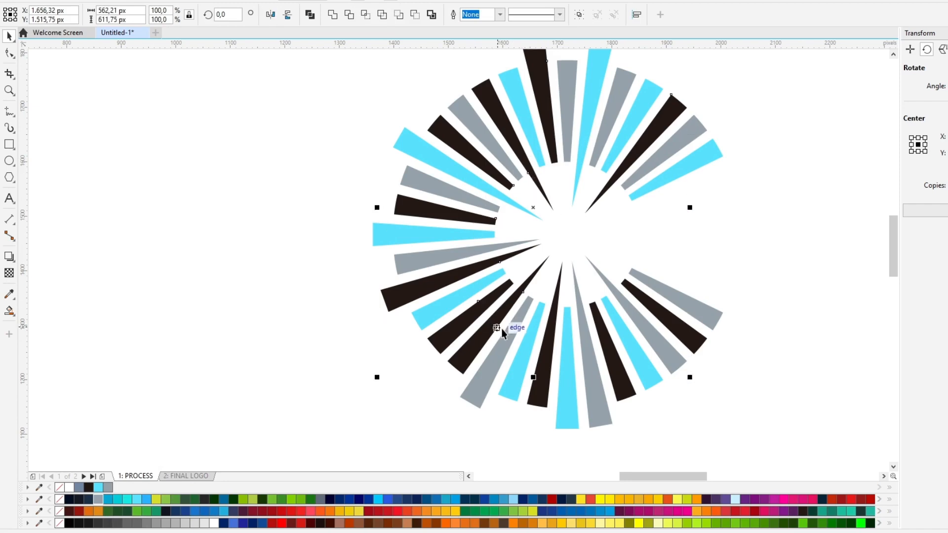
left_click(540, 351, "shift")
left_click(675, 332, "shift")
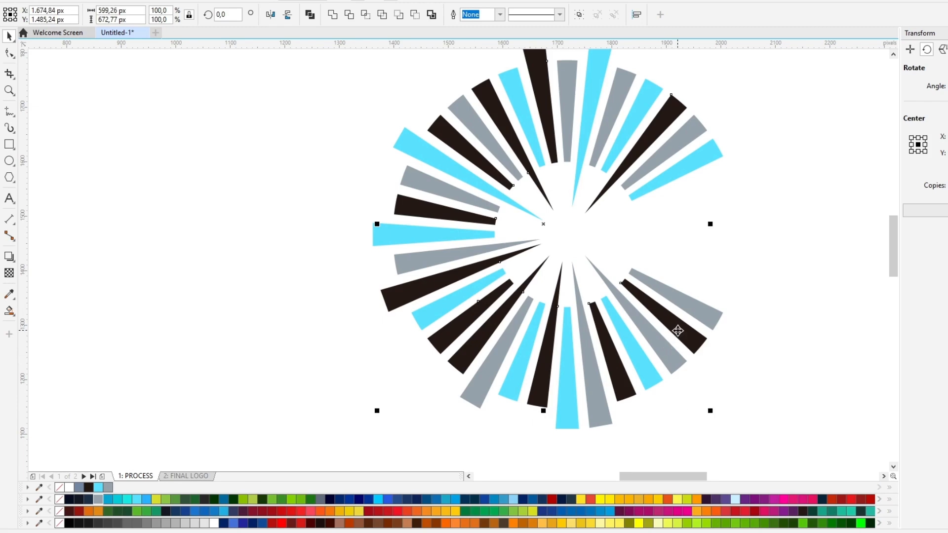
left_click(332, 15)
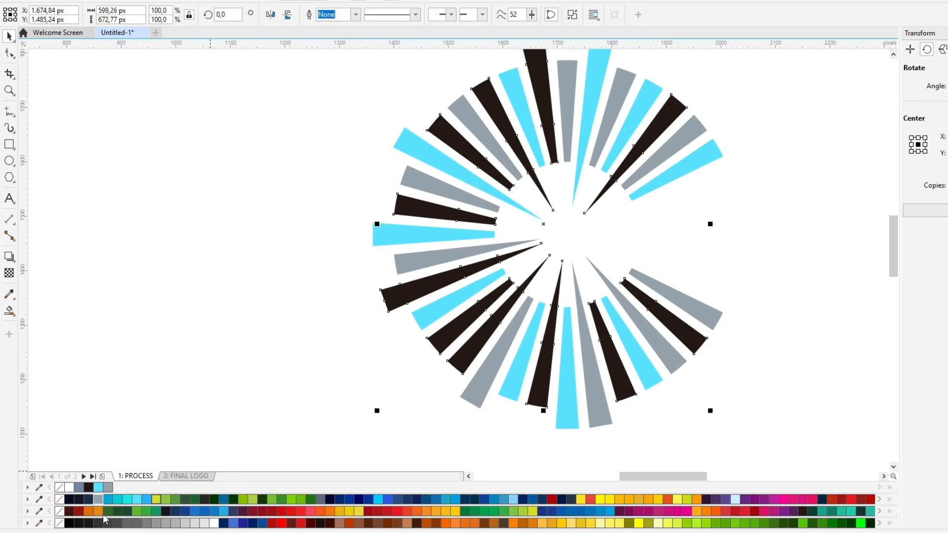
- Try amber and green fills on the welded black rays, and settle on dark navy
left_click(341, 511)
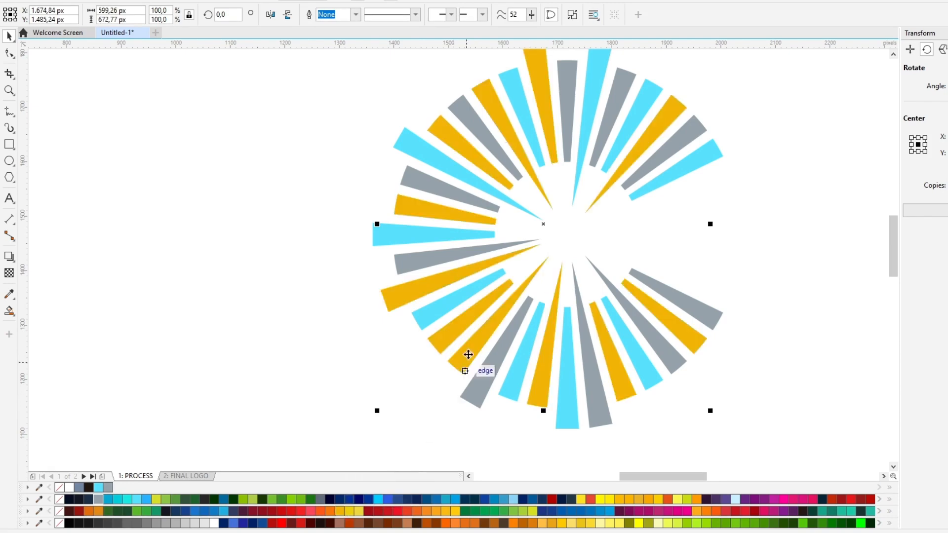
scroll(533, 236, "down", 2)
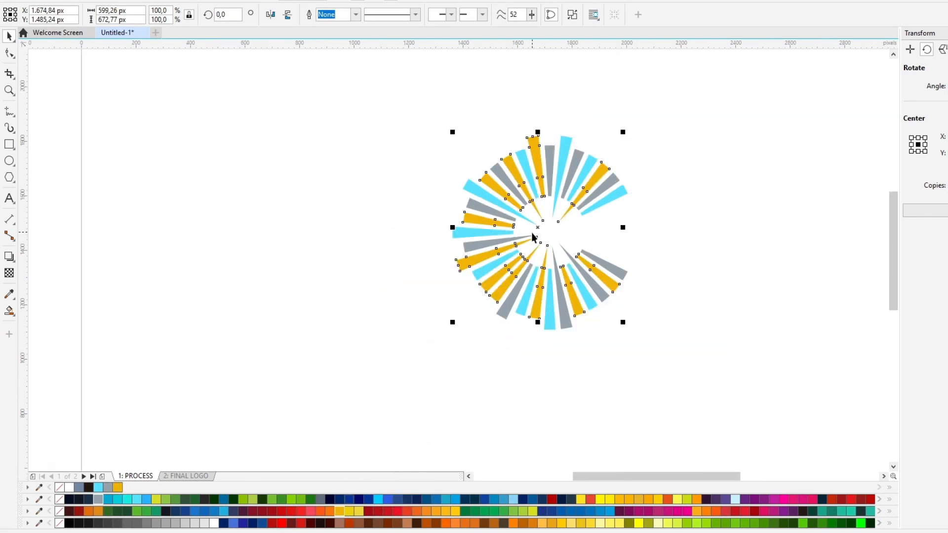
left_click(171, 499)
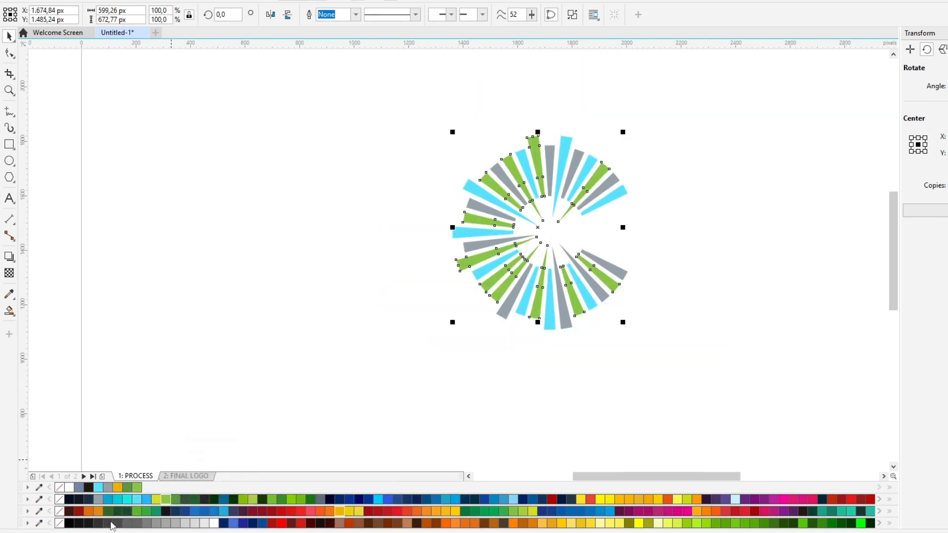
left_click(89, 500)
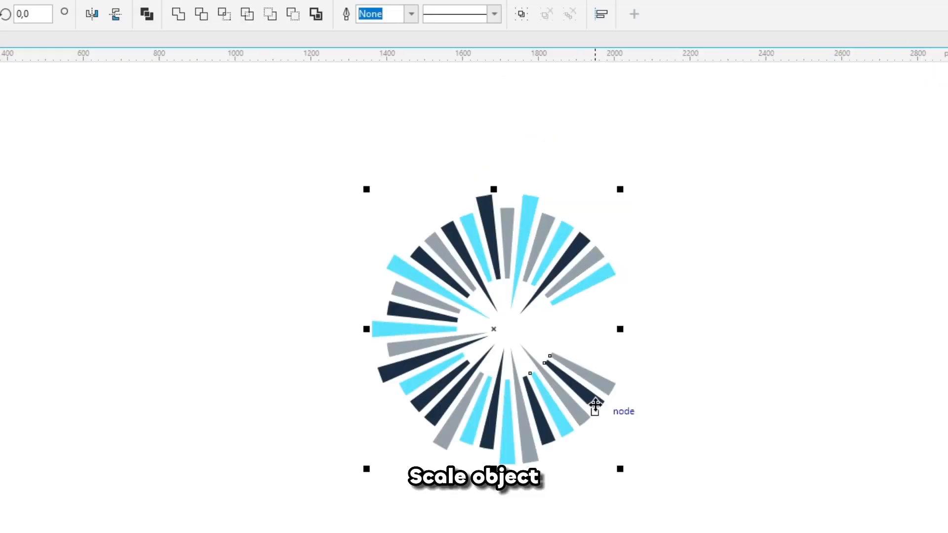
- Move the whole C logo slightly upward and scale it down to about 400 px wide
left_click_drag(611, 285, 607, 237)
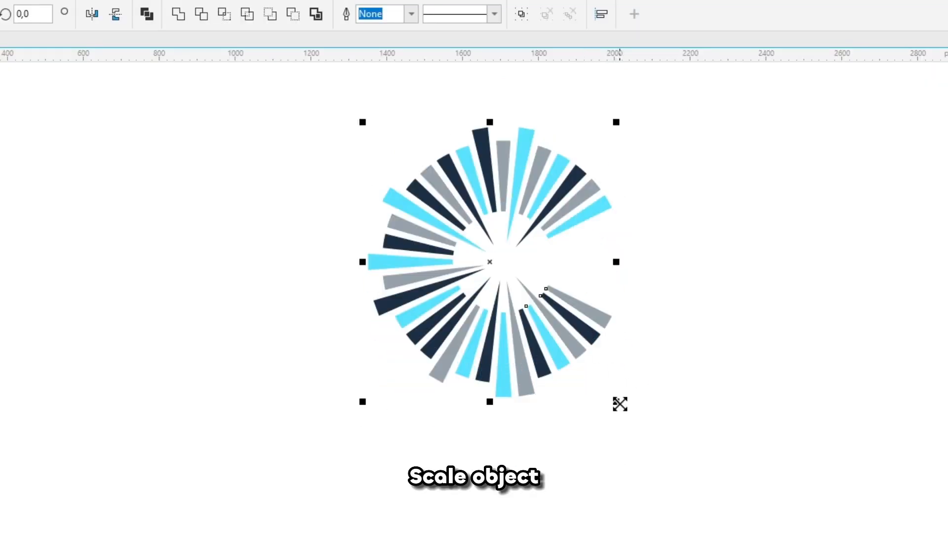
left_click_drag(620, 404, 575, 410)
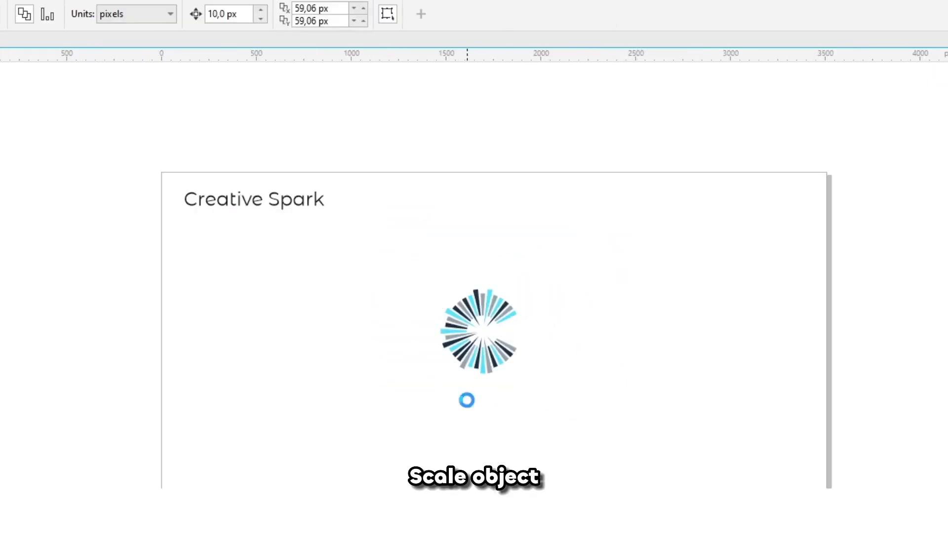
- Place the Creative Spark text centred beneath the C logo and scale it down to 18,521 pt
scroll(482, 345, "up", 2)
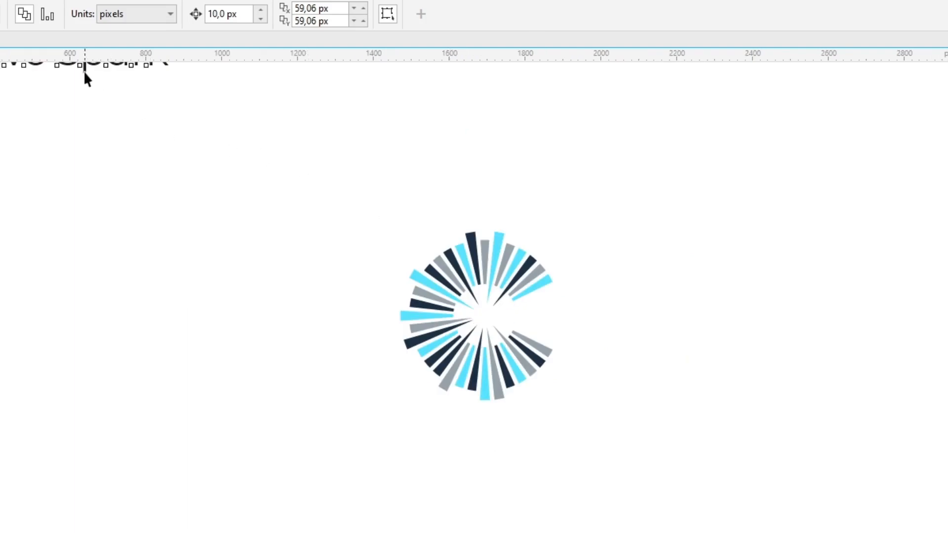
left_click_drag(85, 75, 538, 446)
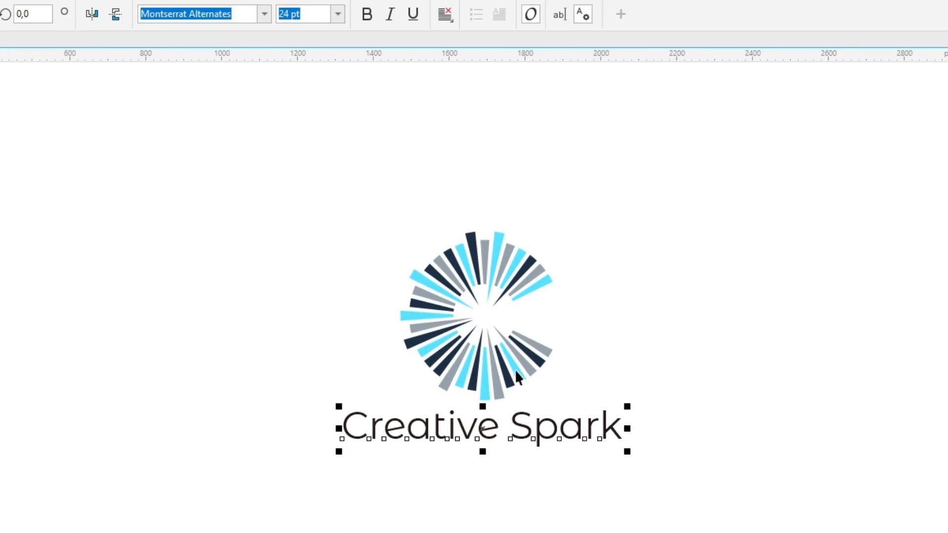
scroll(501, 362, "up", 2)
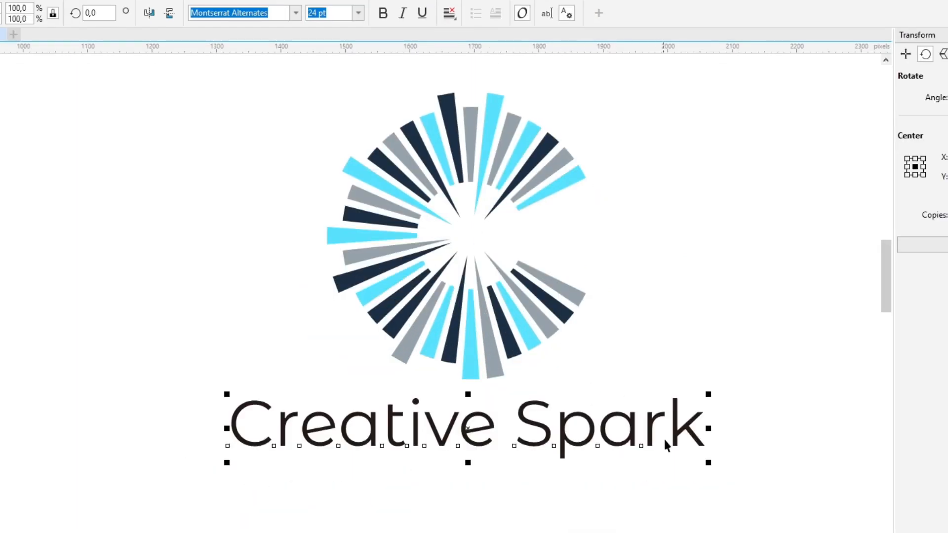
left_click_drag(710, 465, 657, 457)
- Remove the word Spark from the Creative Spark text and paste it as a separate text object below Creative
double_click(557, 442)
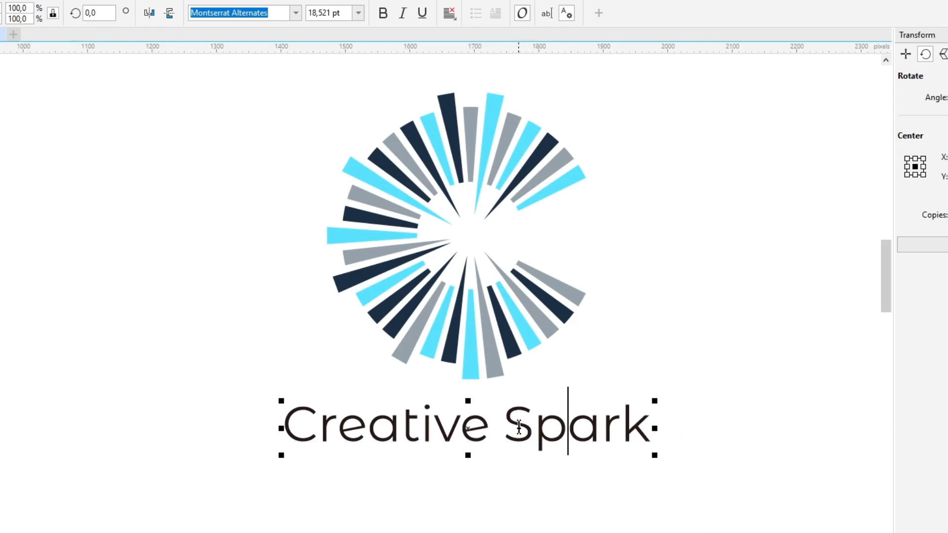
left_click(488, 424)
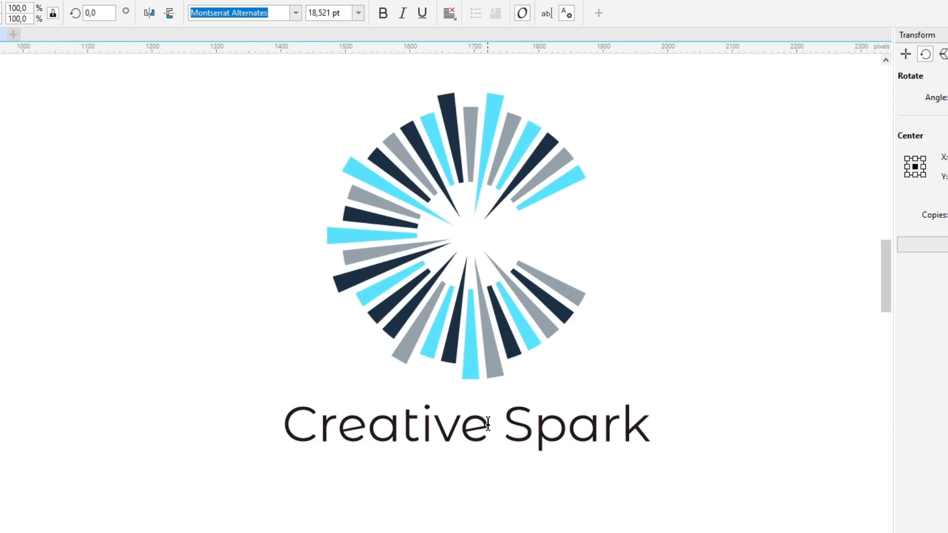
key("ctrl+space")
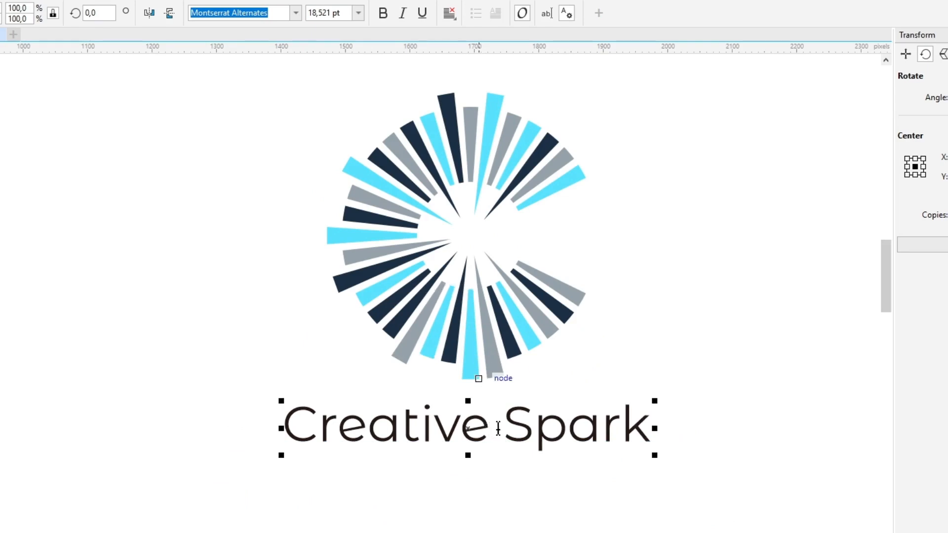
double_click(560, 429)
key("ctrl+c")
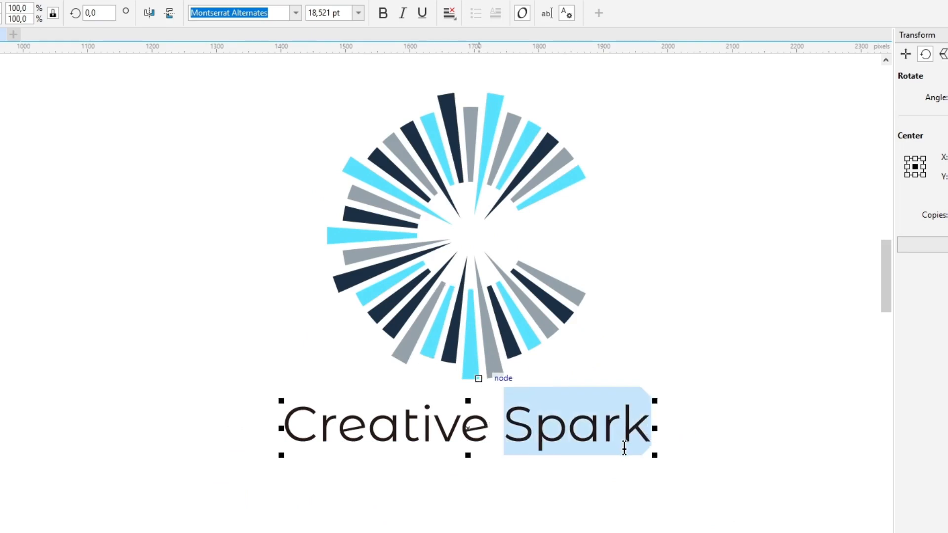
key("BackSpace")
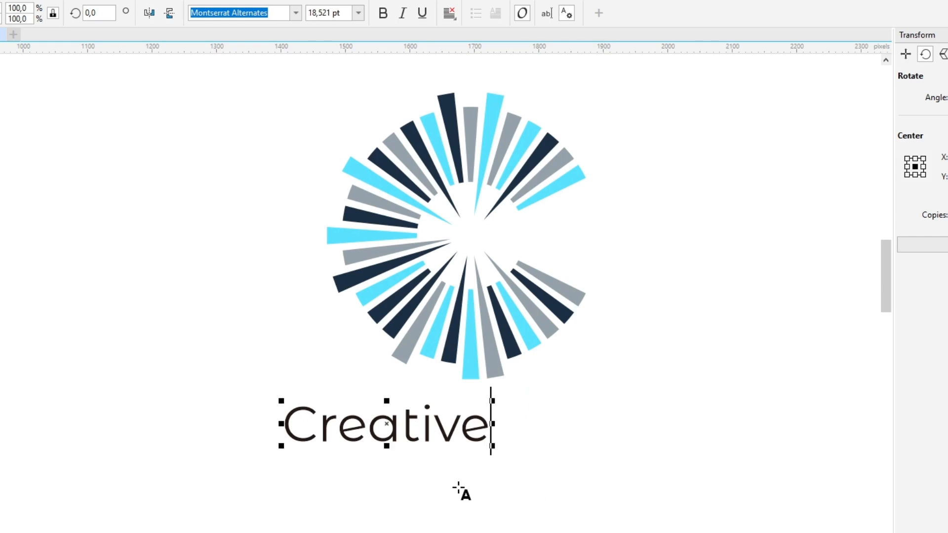
left_click(440, 484)
key("ctrl+v")
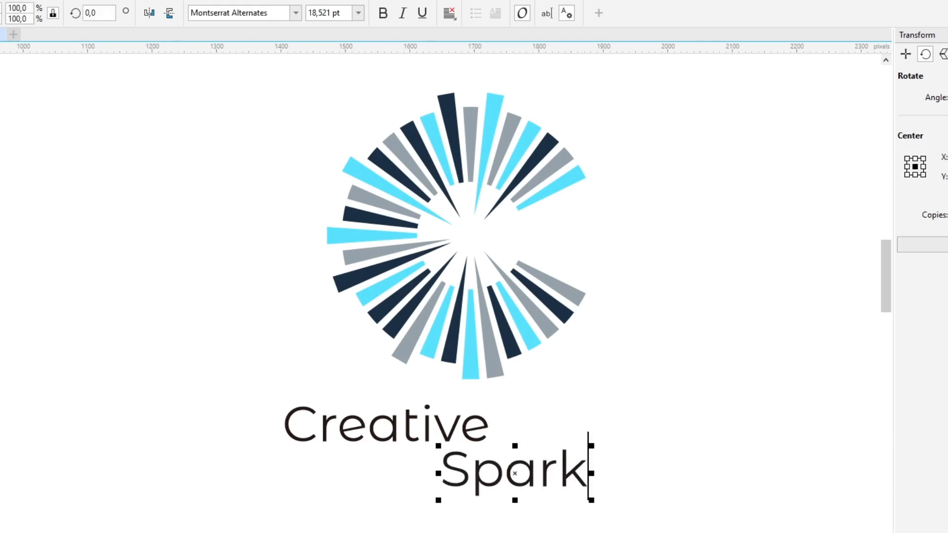
- Make the word Creative bold and move it so it sits beneath the C logo
left_click(473, 431)
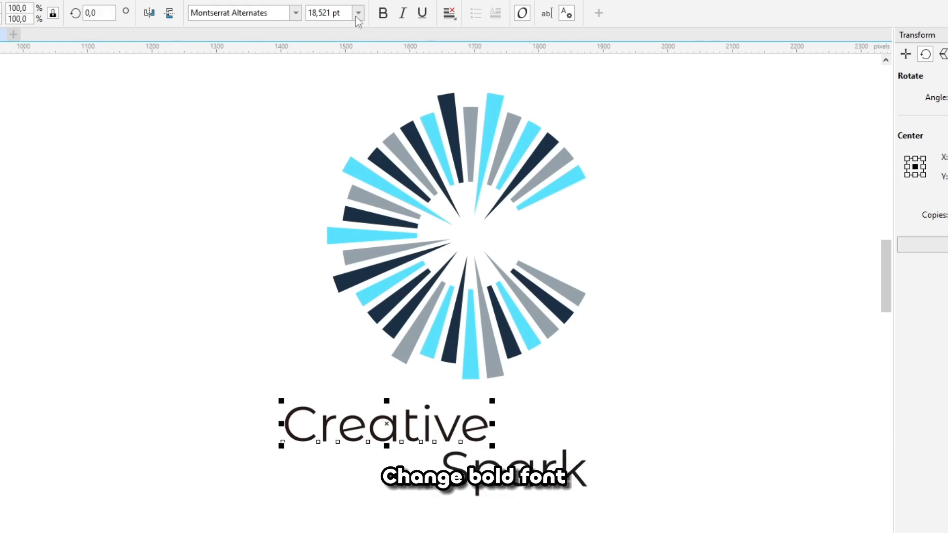
left_click(382, 13)
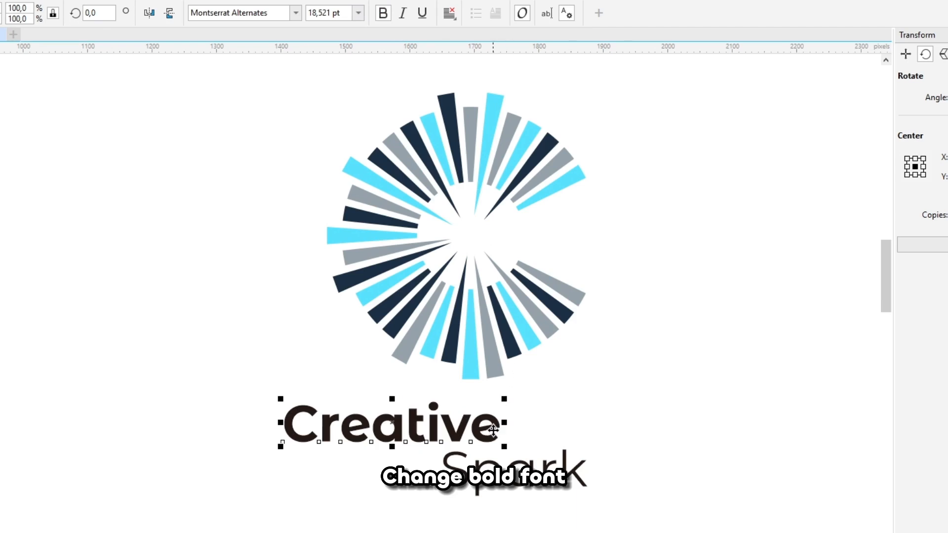
left_click_drag(494, 431, 575, 427)
- Scale Spark down to 7,202 pt in capitals beneath Creative and set its font to Montserrat Alternates SemiBold
left_click(576, 470)
left_click_drag(590, 498, 517, 507)
scroll(499, 464, "up", 2)
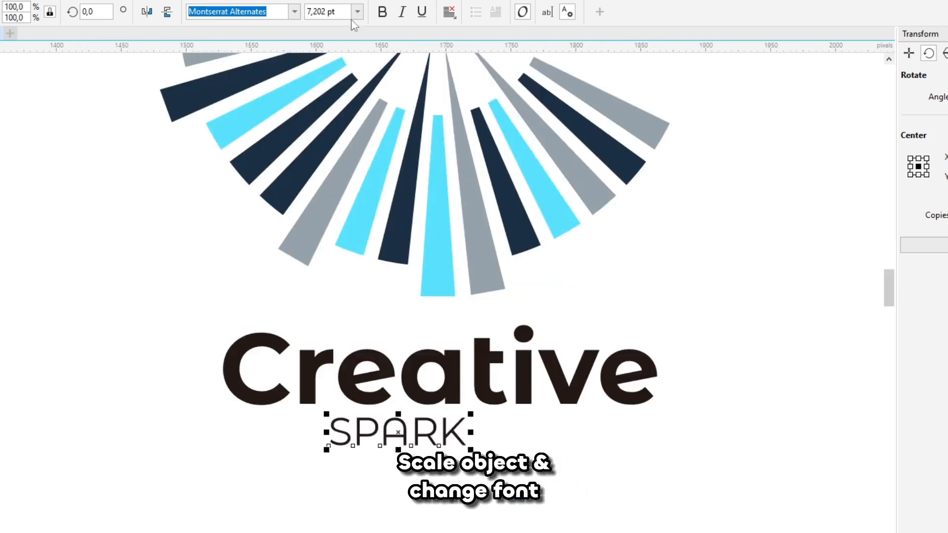
left_click(295, 11)
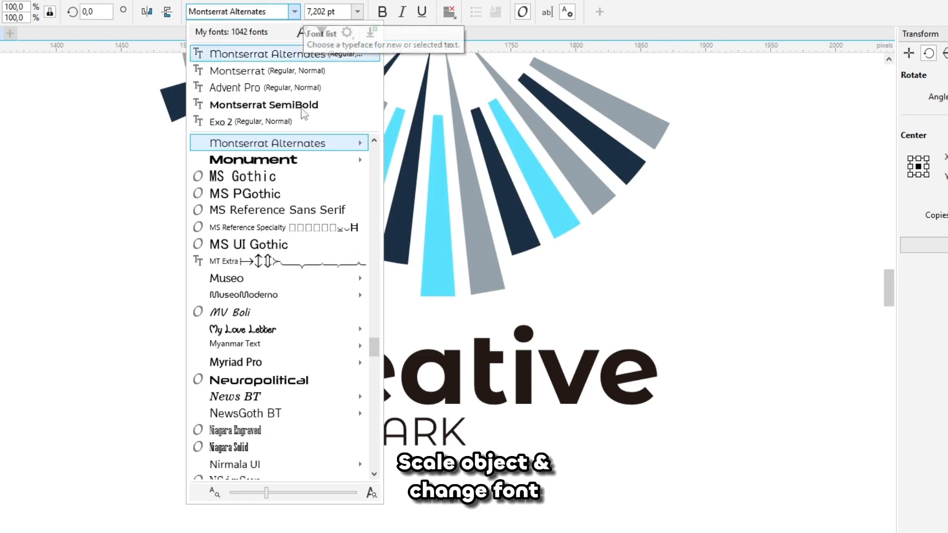
mouse_move(340, 147)
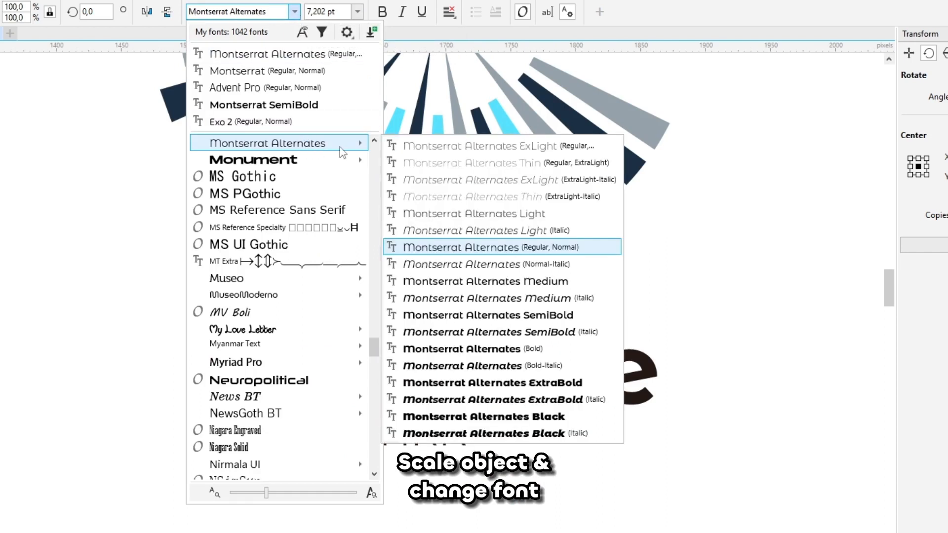
left_click(524, 316)
left_click(461, 443)
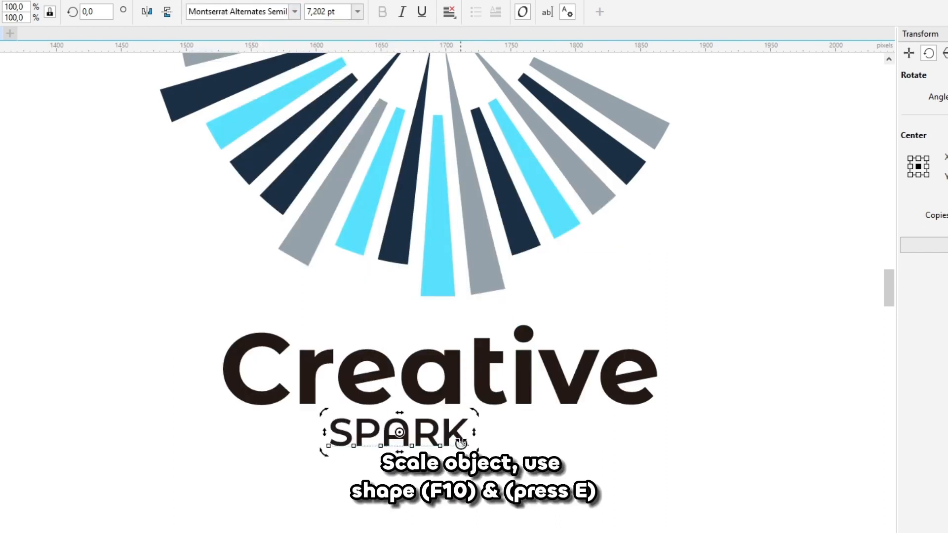
- Widen the letter spacing of SPARK with the Shape tool and centre the word beneath Creative
key("F10")
left_click_drag(467, 446, 570, 429)
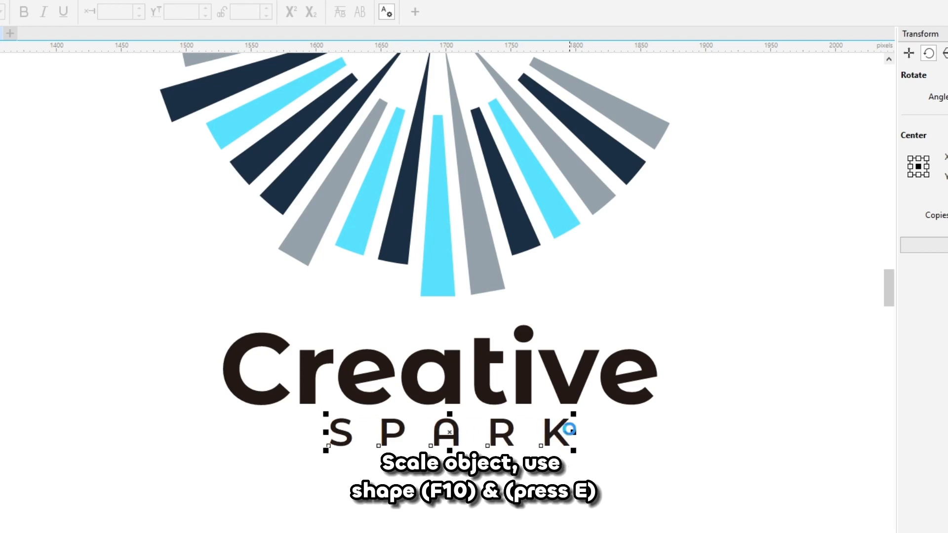
key("space")
left_click(573, 394, "shift")
key("e")
left_click(588, 443)
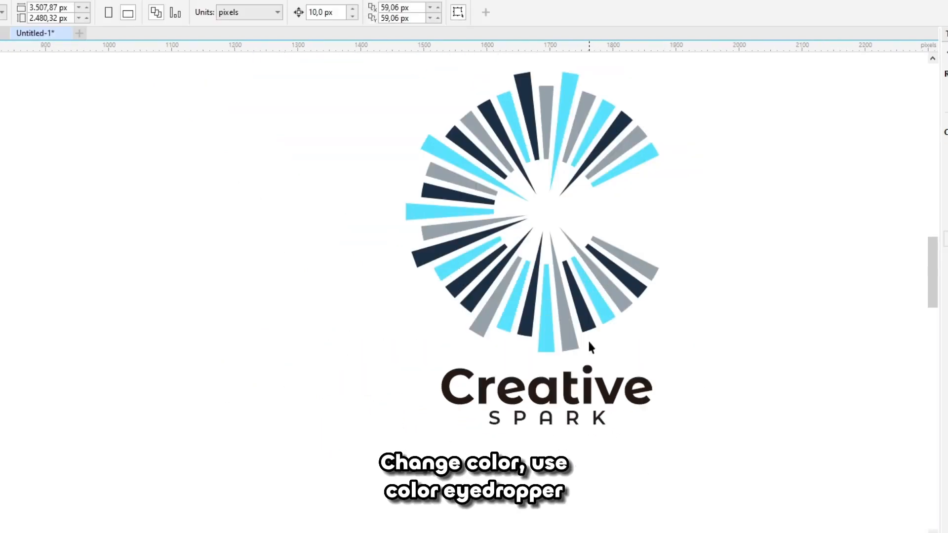
- Use the color eyedropper to fill Creative with the rays' navy #1A2F44 and SPARK with the rays' cyan
key("i")
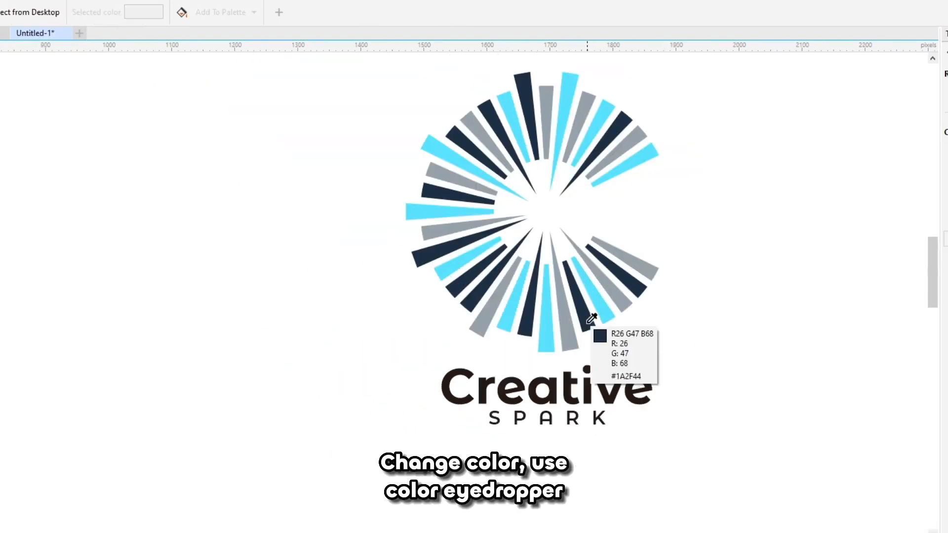
left_click(591, 320)
scroll(593, 395, "up", 2)
left_click(584, 392)
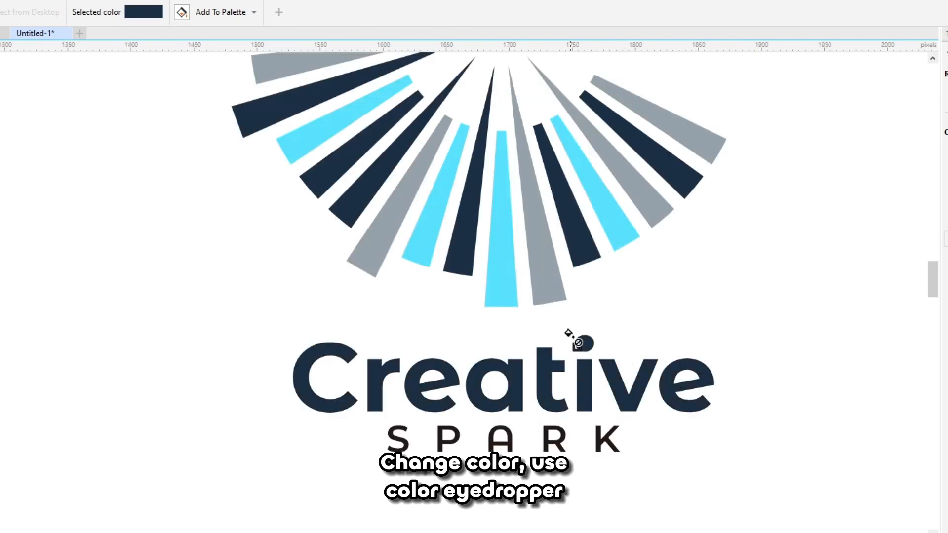
left_click(491, 264)
scroll(536, 450, "up", 2)
left_click(553, 445)
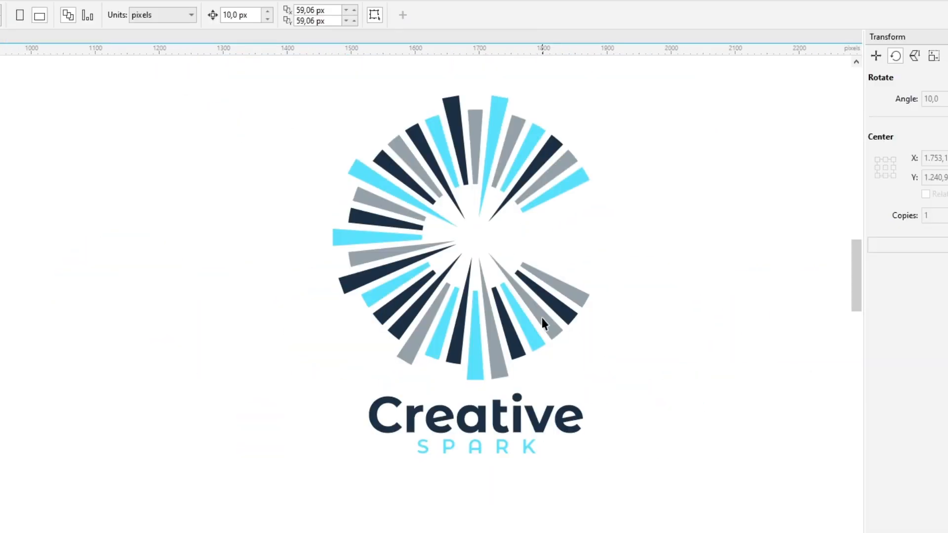
- Scale the navy rays slightly down and the cyan rays slightly up around the centre of the C
left_click(542, 320)
left_click(572, 315)
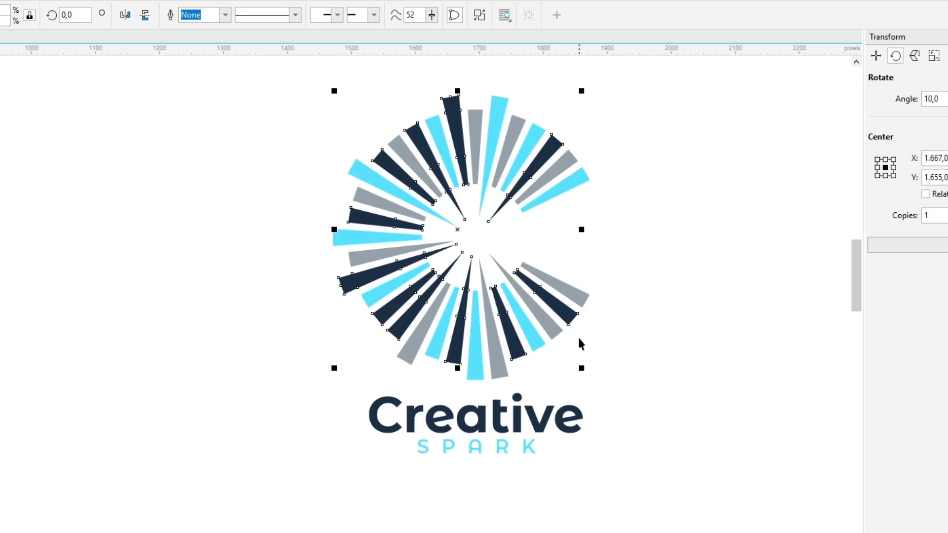
key("ctrl+z")
key("ctrl+shift+z")
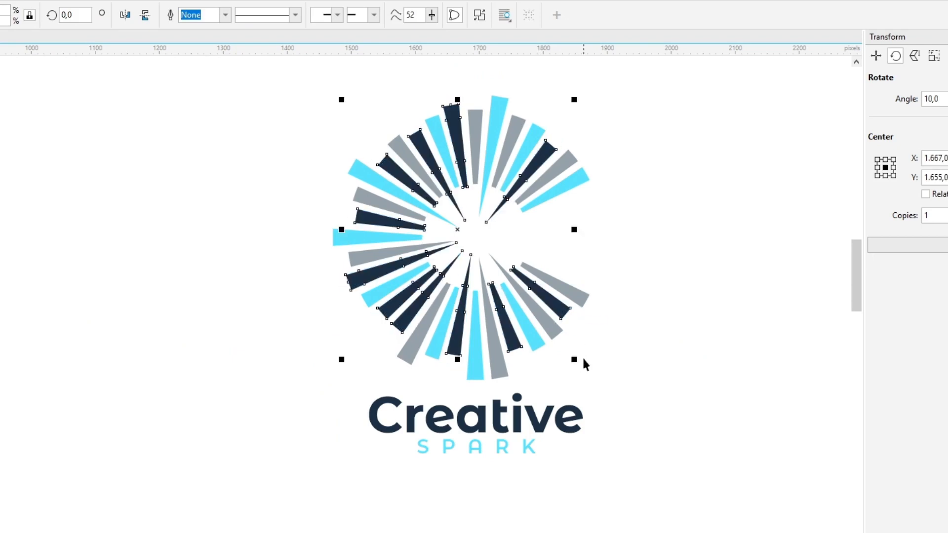
left_click(537, 351)
left_click(538, 348)
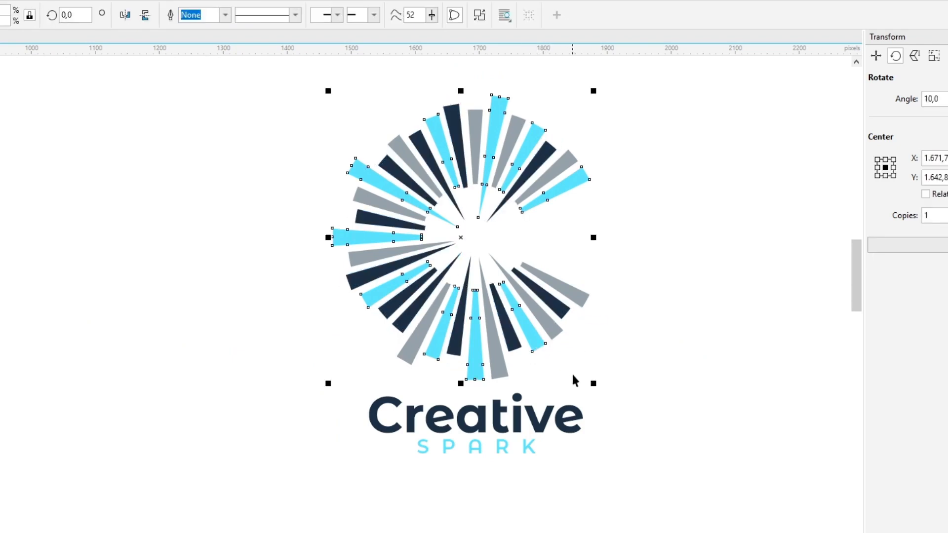
left_click_drag(594, 384, 599, 390)
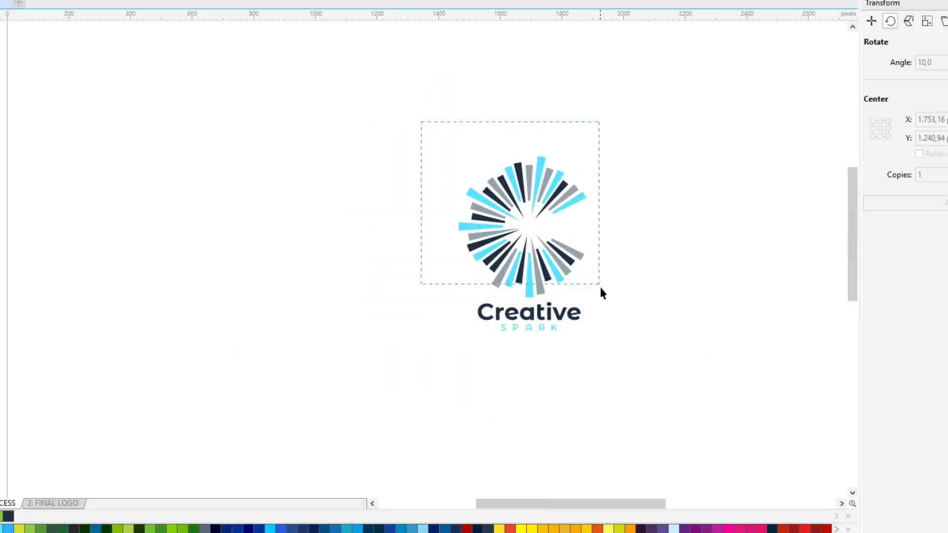
- Scale the C symbol down, place it just above Creative and centre it with both words
left_click_drag(616, 311, 617, 312)
left_click_drag(588, 152, 553, 193)
scroll(549, 256, "up", 2)
left_click_drag(511, 249, 518, 330)
left_click_drag(651, 422, 336, 192)
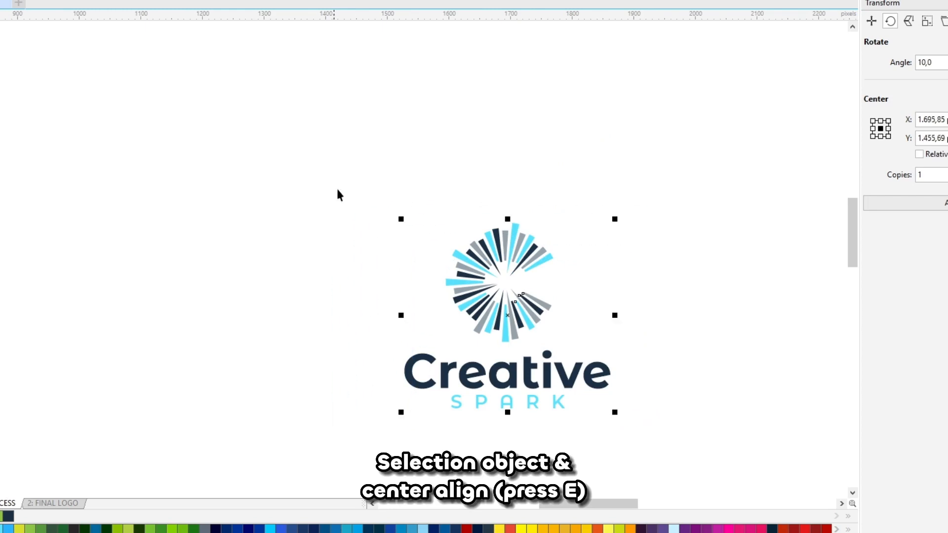
key("e")
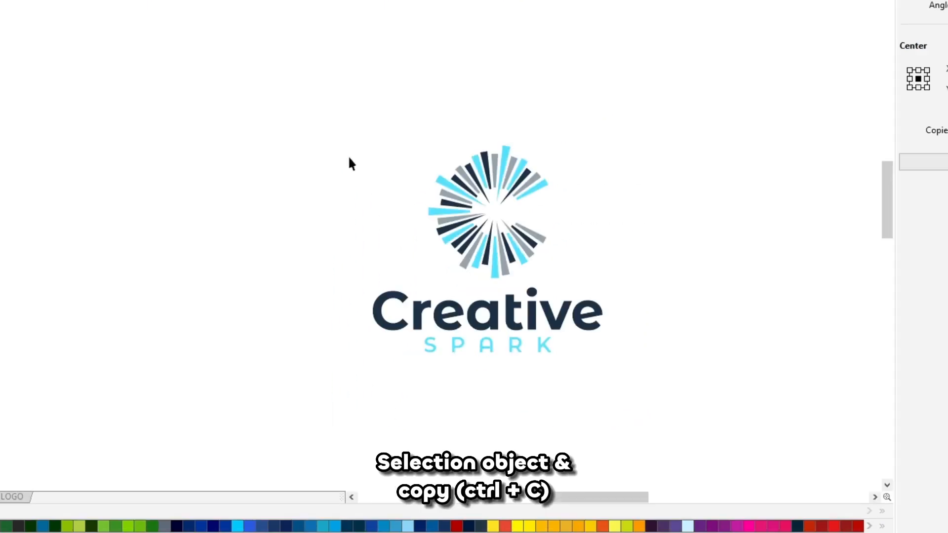
- Copy the complete logo and paste it onto the FINAL LOGO page
left_click(662, 363)
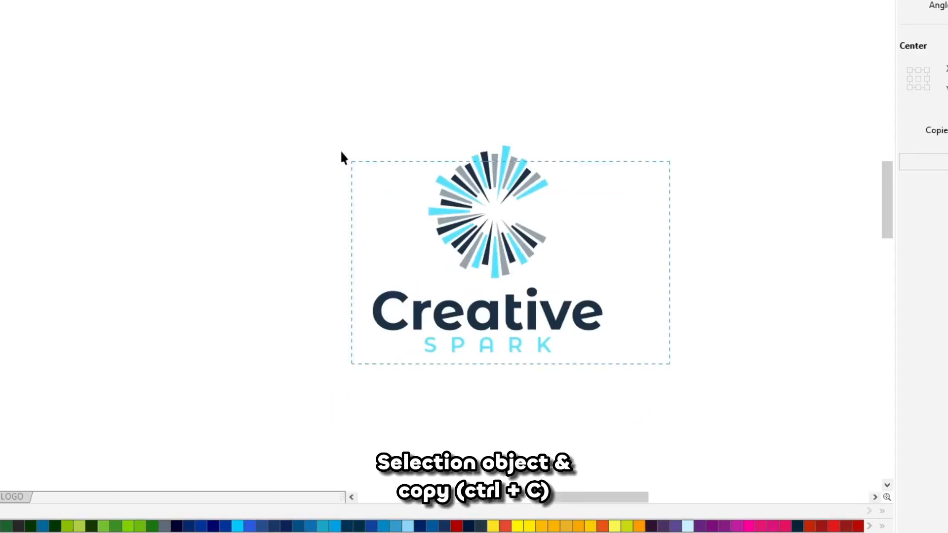
left_click_drag(342, 153, 299, 106)
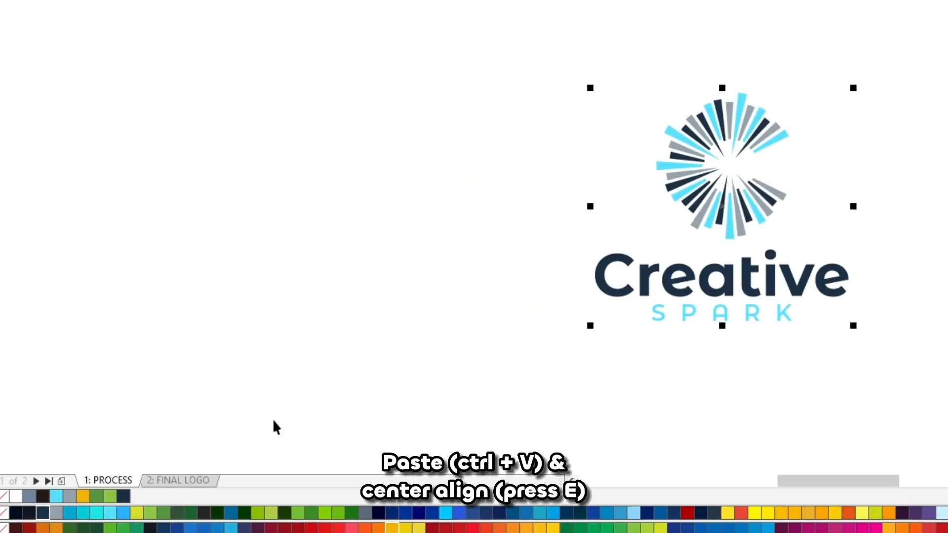
left_click(178, 480)
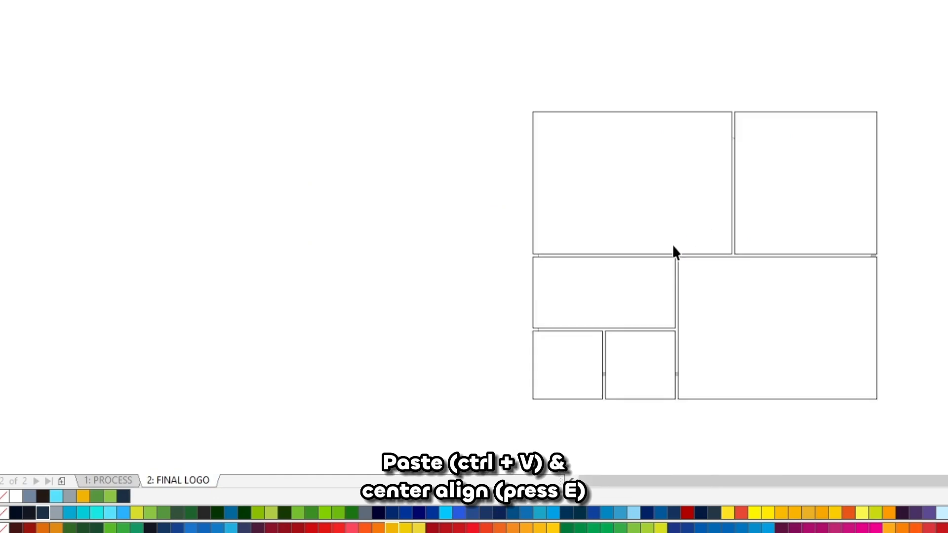
key("ctrl+v")
- Centre the pasted logo in the large upper-left frame of the presentation grid
left_click(645, 212, "shift")
key("e")
key("c")
key("Escape")
scroll(637, 203, "up", 2)
left_click(634, 178)
mouse_move(648, 191)
left_mouse_down()
mouse_move(662, 208)
mouse_move(650, 192)
left_mouse_up()
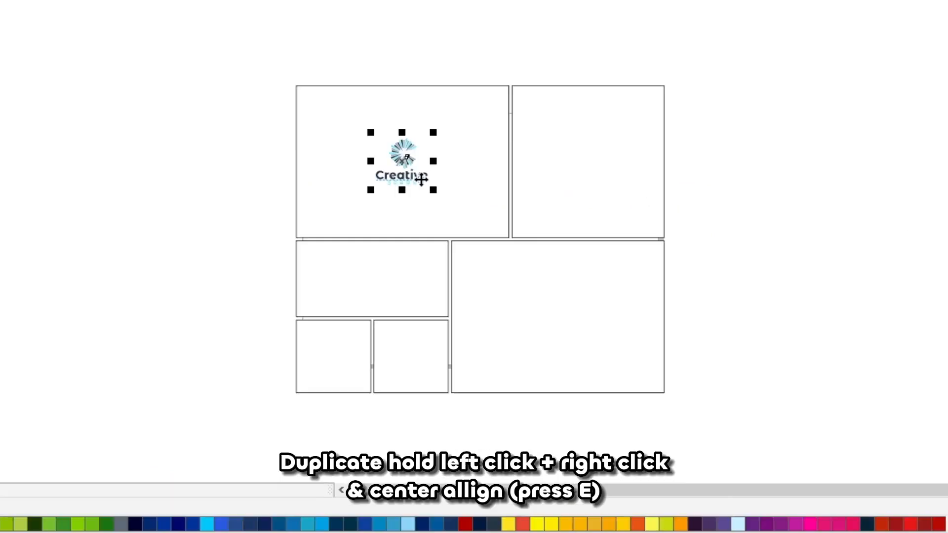
- Duplicate the logo into the large lower-right frame and centre it there
left_click_drag(421, 181, 562, 330)
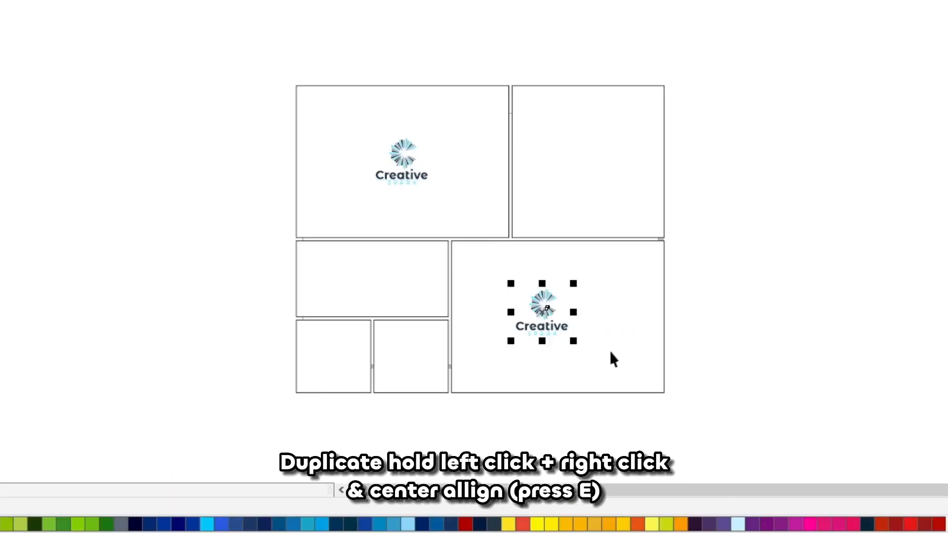
left_click(665, 352, "shift")
key("e")
key("c")
key("Escape")
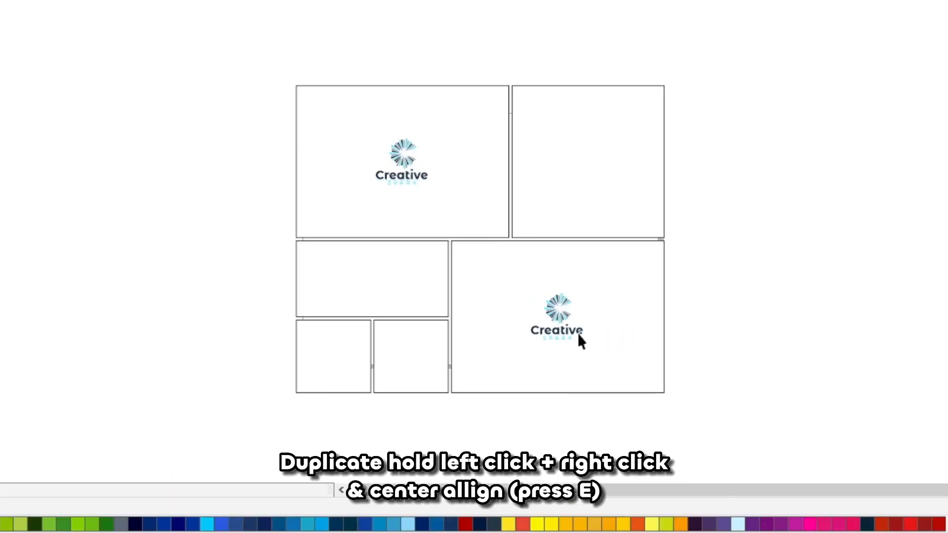
- Place another copy of the logo in the empty area beside the frames and ungroup it
left_click_drag(578, 333, 252, 294)
right_click(252, 295)
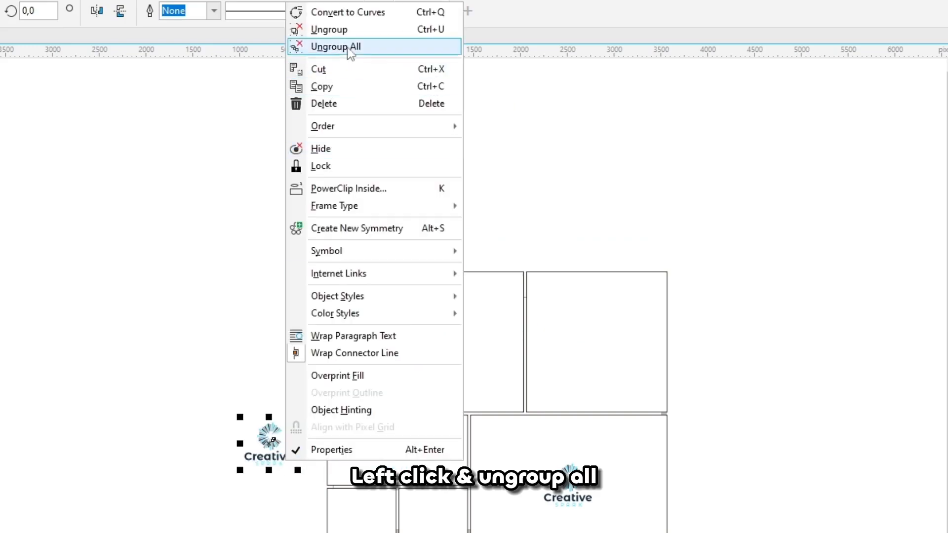
left_click(345, 31)
left_click(274, 272)
scroll(279, 455, "up", 2)
- Move the C symbol of the ungrouped copy beside the Creative SPARK text to form a horizontal logo
left_click(252, 426)
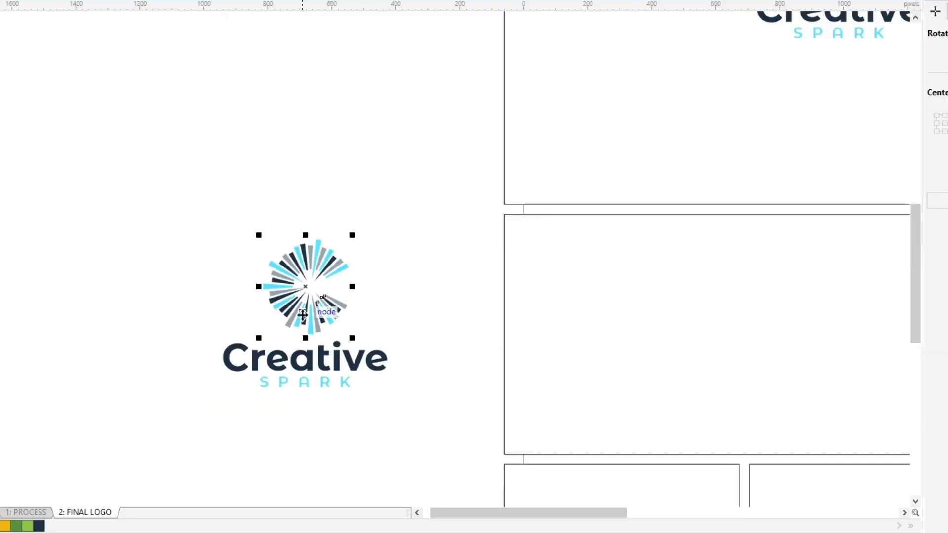
left_click_drag(251, 427, 129, 505)
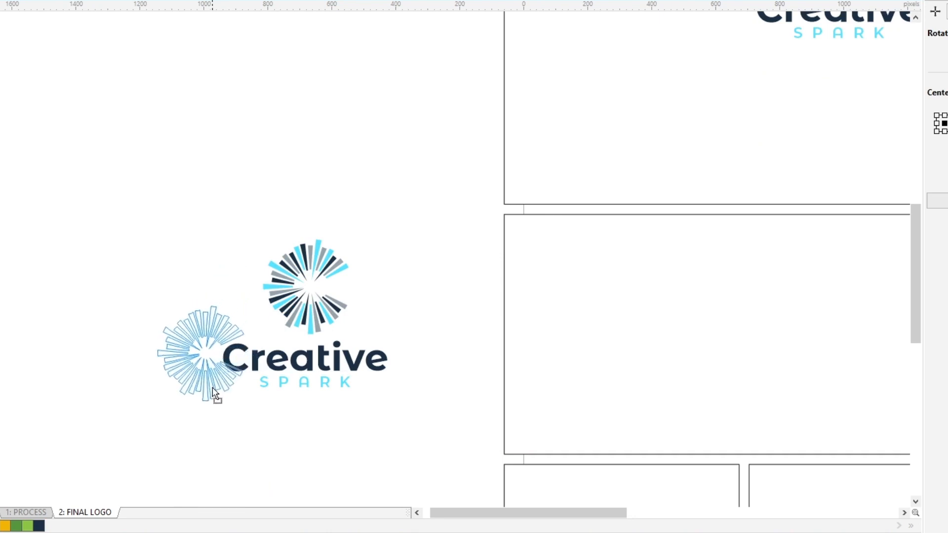
left_click_drag(214, 394, 180, 392)
left_click(346, 414)
left_click_drag(449, 440, 99, 272)
left_click(225, 301)
scroll(203, 341, "up", 2)
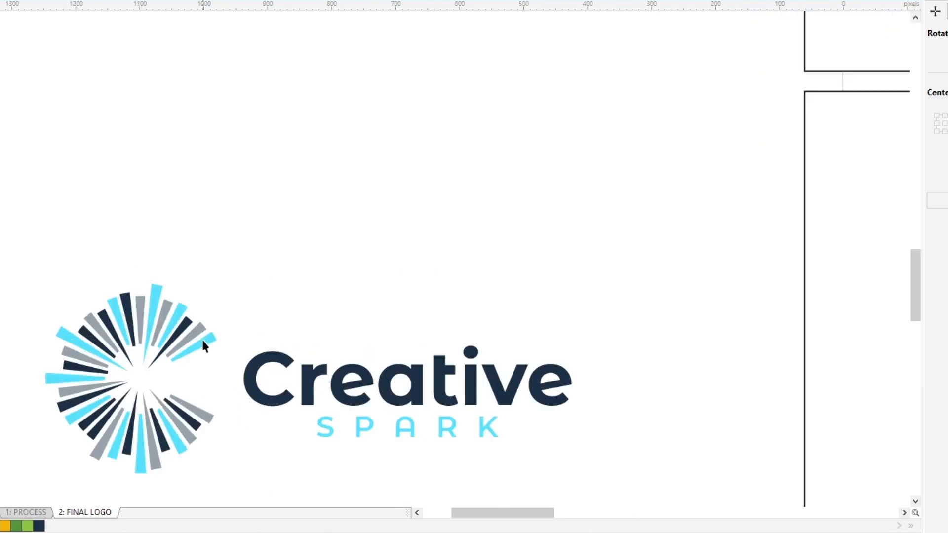
left_click_drag(203, 342, 206, 327)
scroll(274, 297, "down", 1)
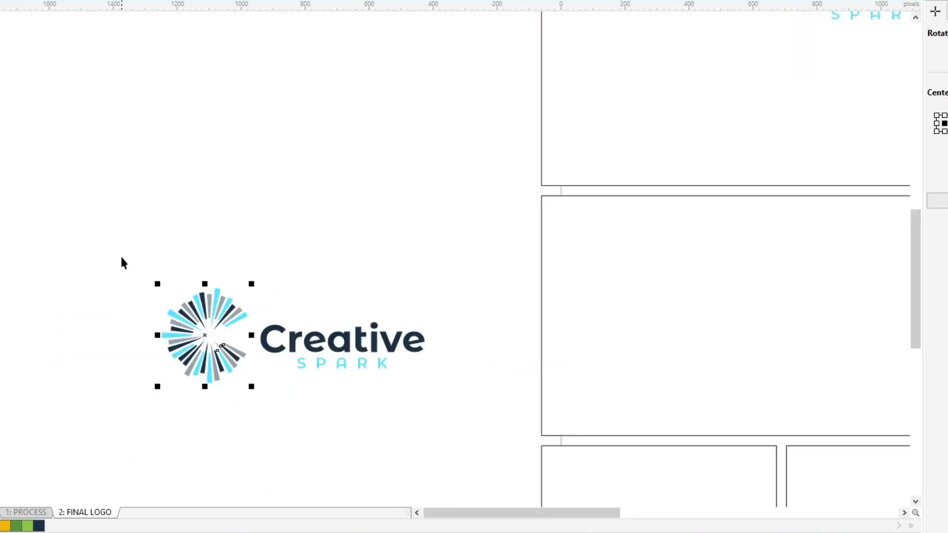
- Centre the whole horizontal logo, symbol and text together, in the wide frame below the upper-left one
left_click_drag(123, 263, 472, 448)
scroll(371, 321, "down", 1)
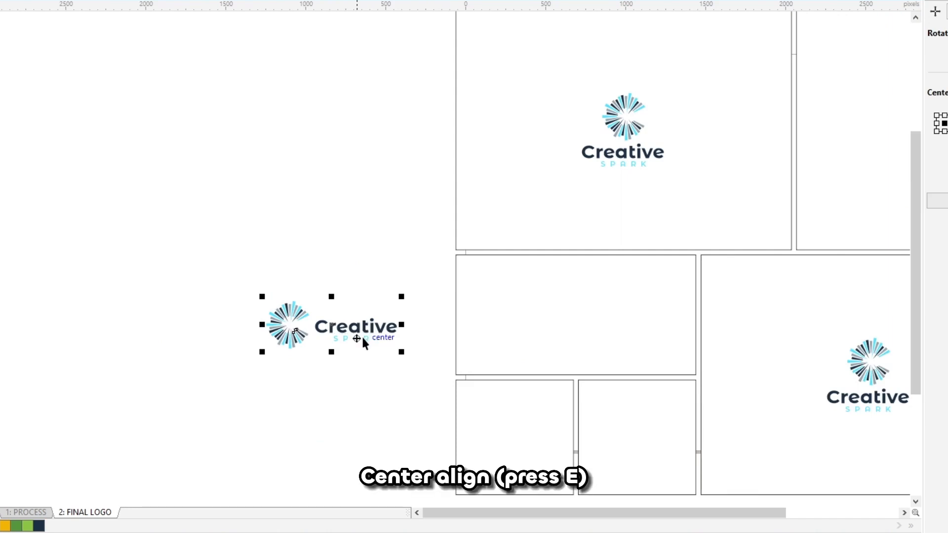
left_click(366, 329)
left_click(508, 330, "shift")
key("c")
key("e")
left_click(352, 381)
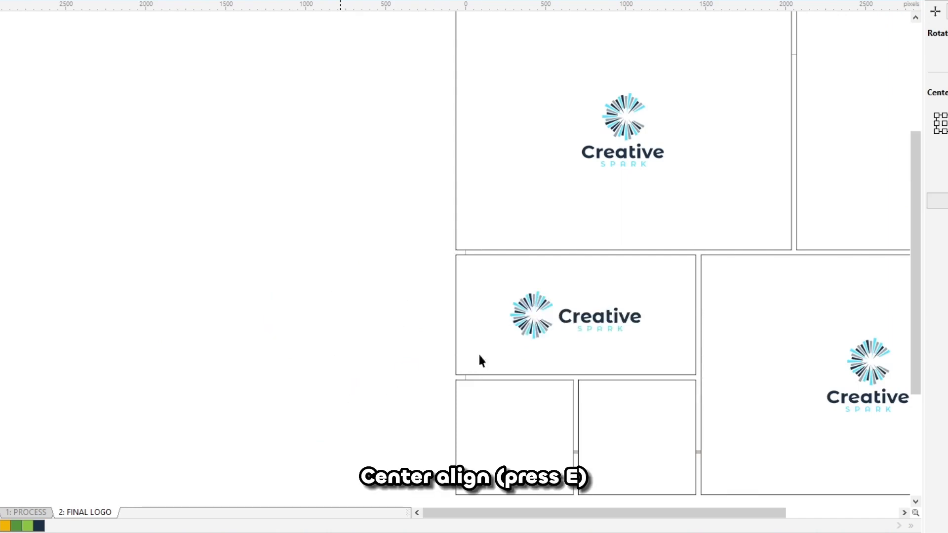
- Duplicate the C symbol of the horizontal logo and centre the copy in the first small square frame
left_click(545, 327)
left_click(296, 356)
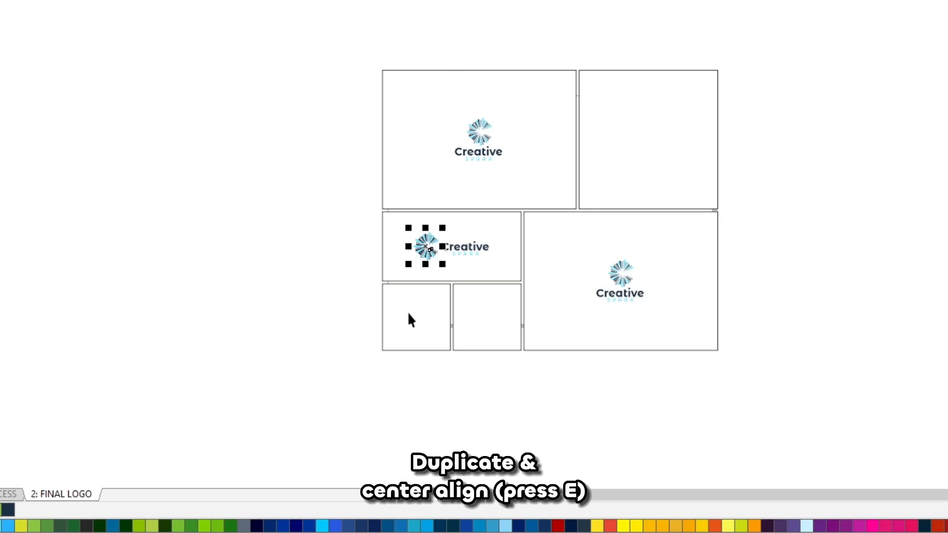
key("ctrl+d")
left_click(440, 332, "shift")
key("c")
key("e")
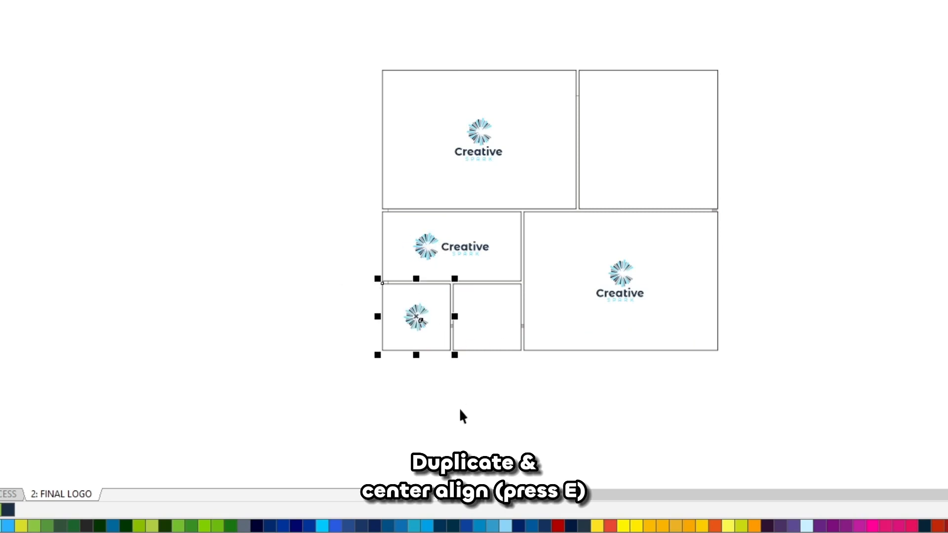
left_click(462, 416)
- Copy the C symbol from the first small frame into the second small square frame and centre it
scroll(435, 336, "up", 2)
left_click(418, 324)
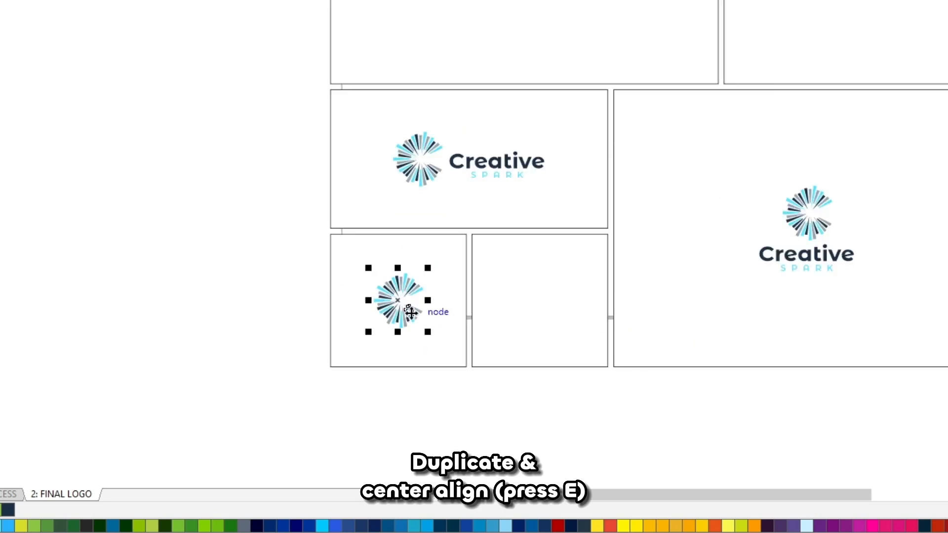
left_click_drag(410, 311, 465, 316)
left_click(539, 325, "shift")
key("e")
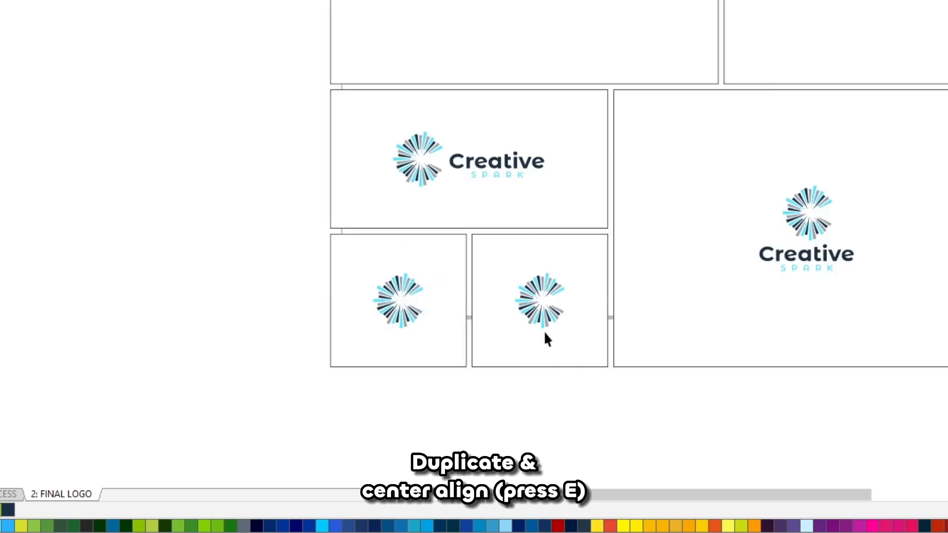
- Place a copy of the C symbol over the upper-right frame and enlarge it to about 2,400 px wide
scroll(542, 323, "down", 1)
left_click_drag(497, 265, 695, 201)
left_click_drag(692, 435, 692, 477)
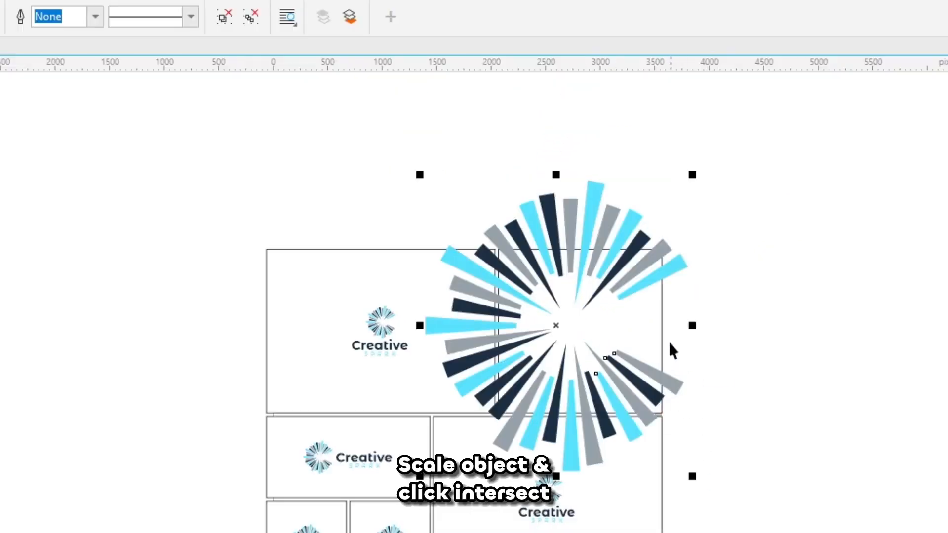
- Centre the enlarged C symbol horizontally and vertically in the upper-right frame
left_click(660, 332, "shift")
key("c")
key("e")
left_click(735, 347)
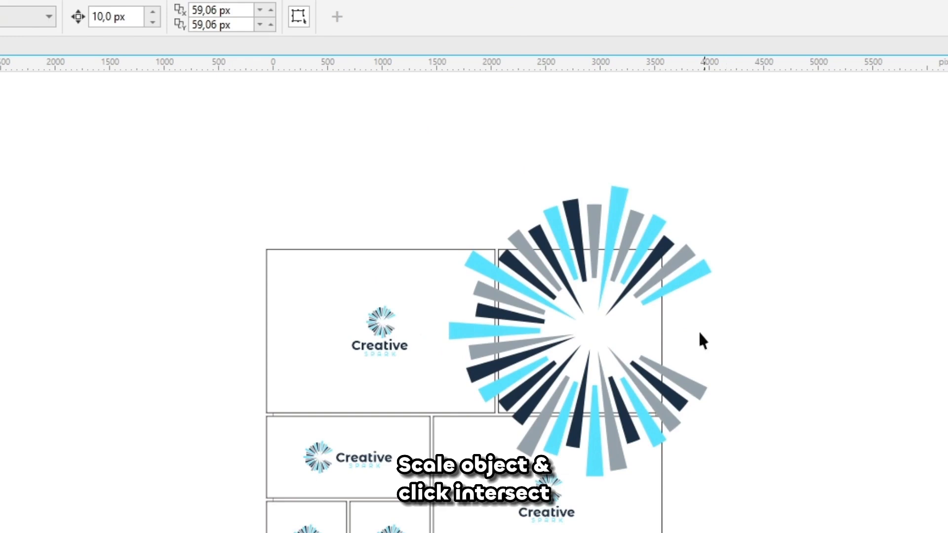
- Intersect the enlarged C symbol with the upper-right frame and remove the oversized original, keeping only the rays inside the frame
left_click(689, 270)
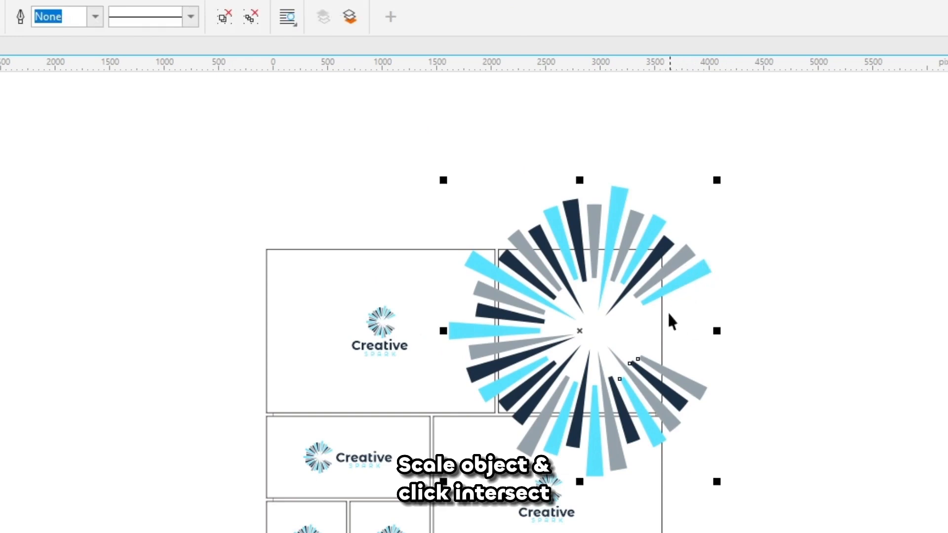
left_click(662, 343, "shift")
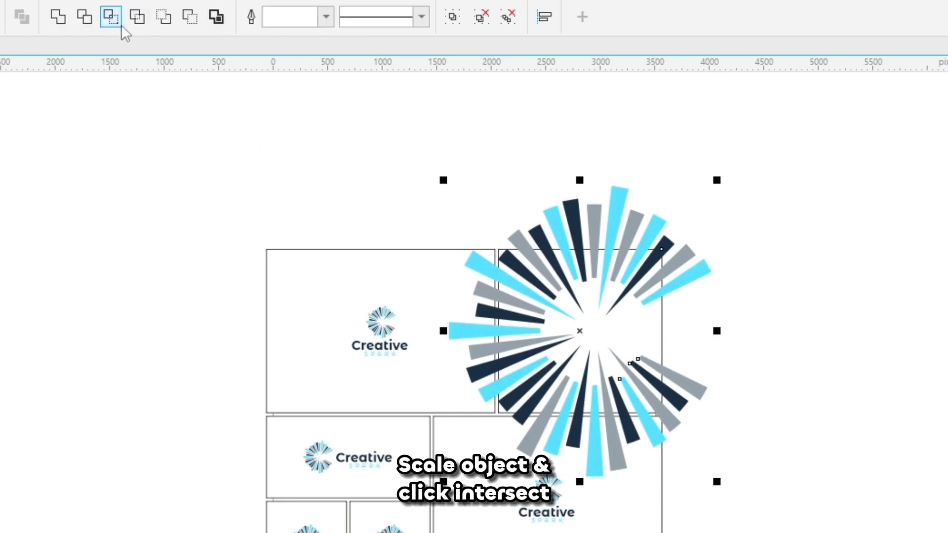
left_click(106, 24)
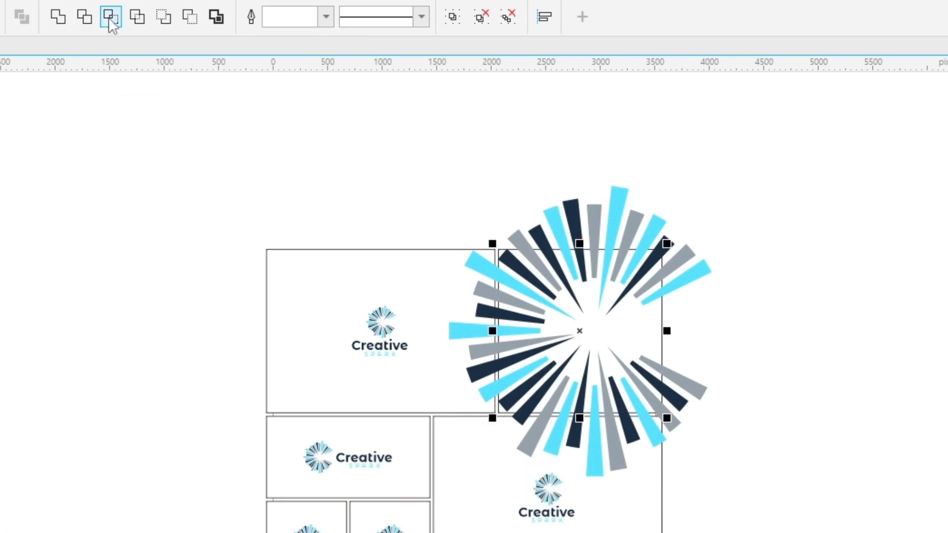
left_click(734, 258)
left_click_drag(705, 279, 113, 323)
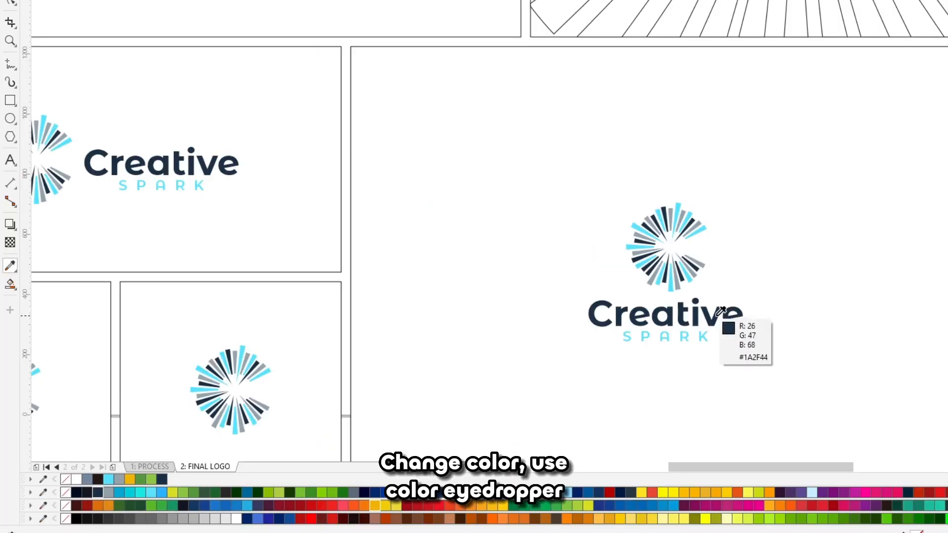
- Fill the large lower-right frame with the logo's navy #1A2F44 and the second small square frame with its cyan, using sampled colours
left_click(773, 279)
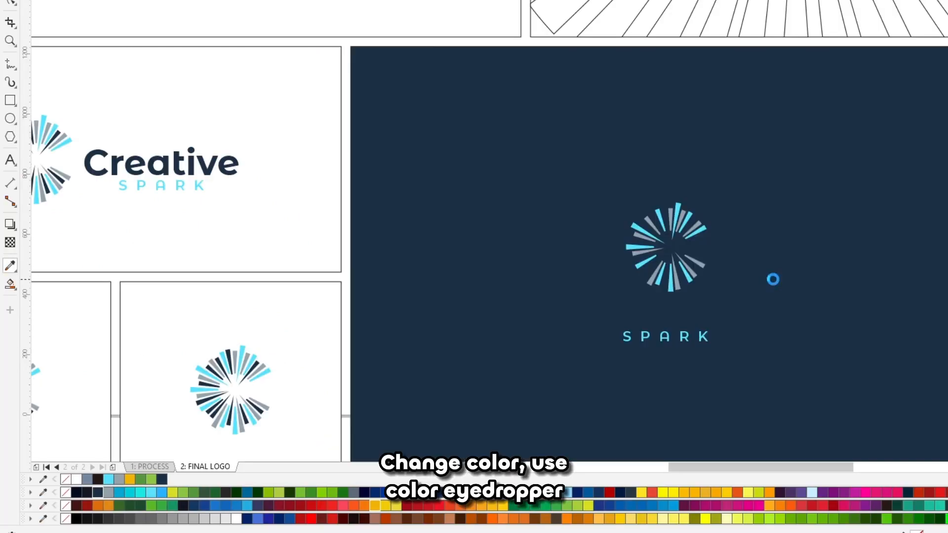
scroll(689, 246, "down", 3)
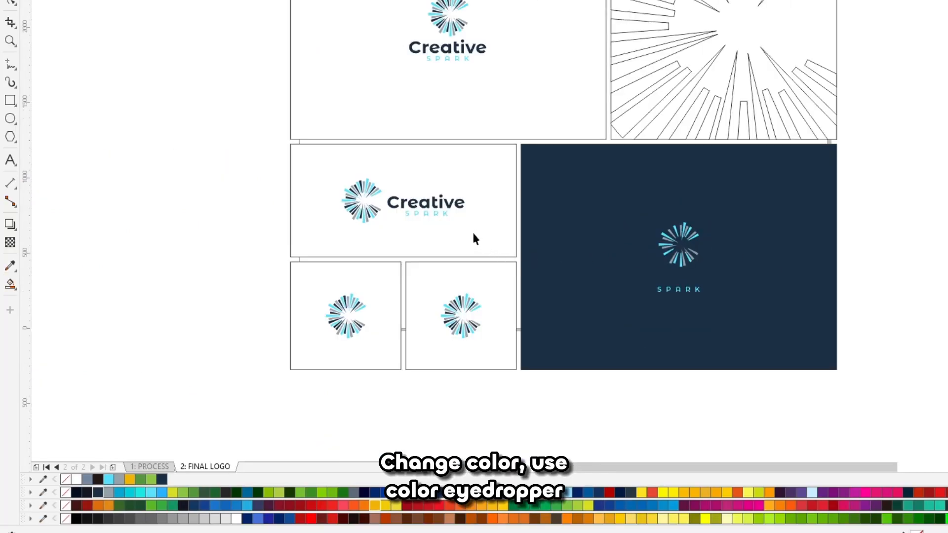
scroll(443, 316, "up", 2)
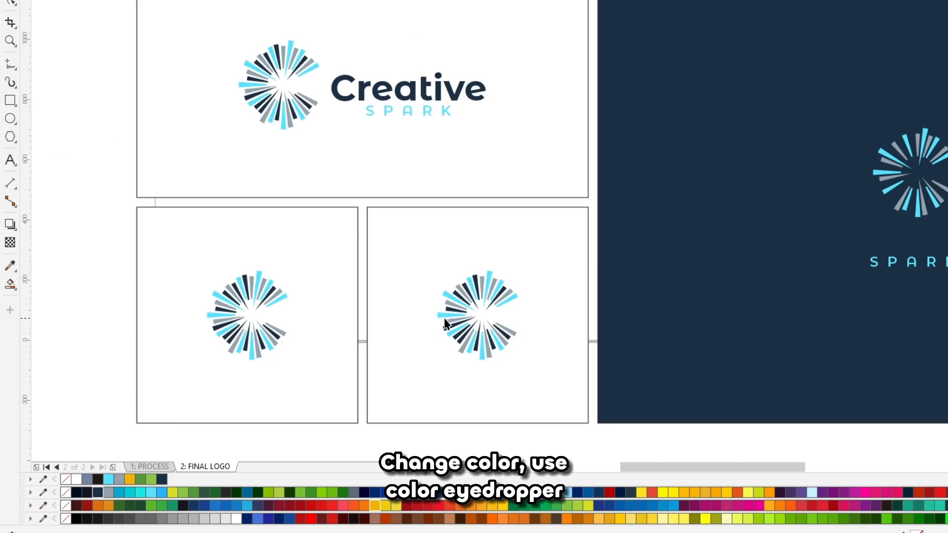
scroll(445, 323, "up", 2)
left_click(462, 287)
left_click(410, 264)
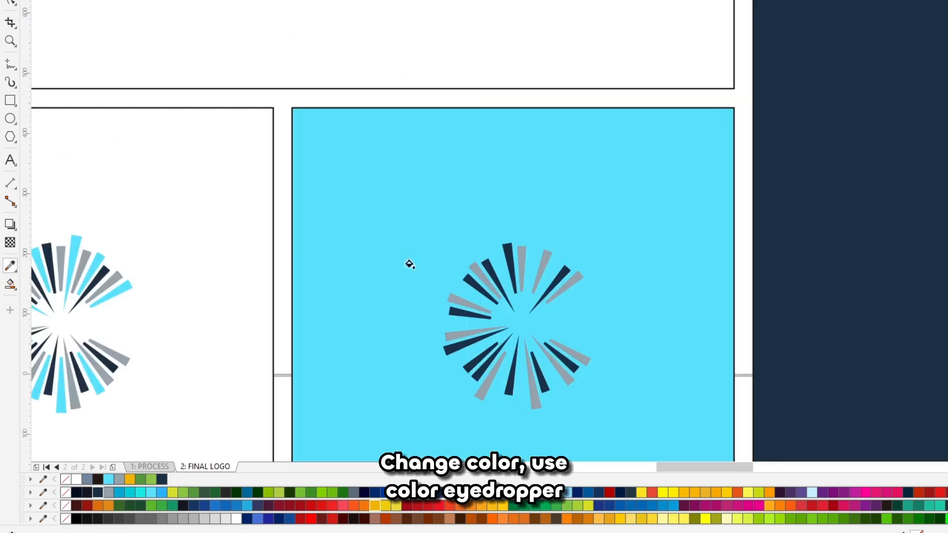
- Fill the first small square frame with the logo's sampled grey and recolour the C symbols in both small frames white
left_click(472, 305)
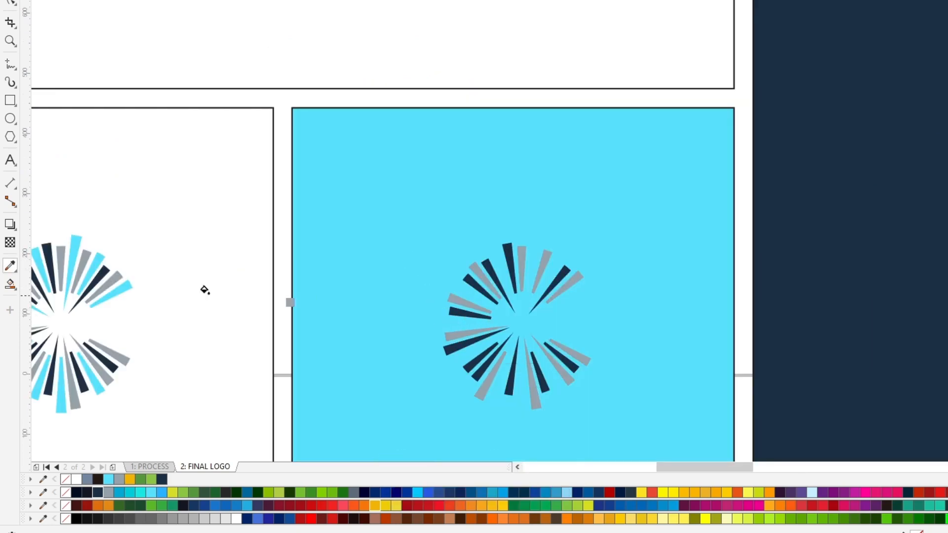
left_click(235, 258)
scroll(235, 258, "down", 2)
key("space")
left_click(170, 271)
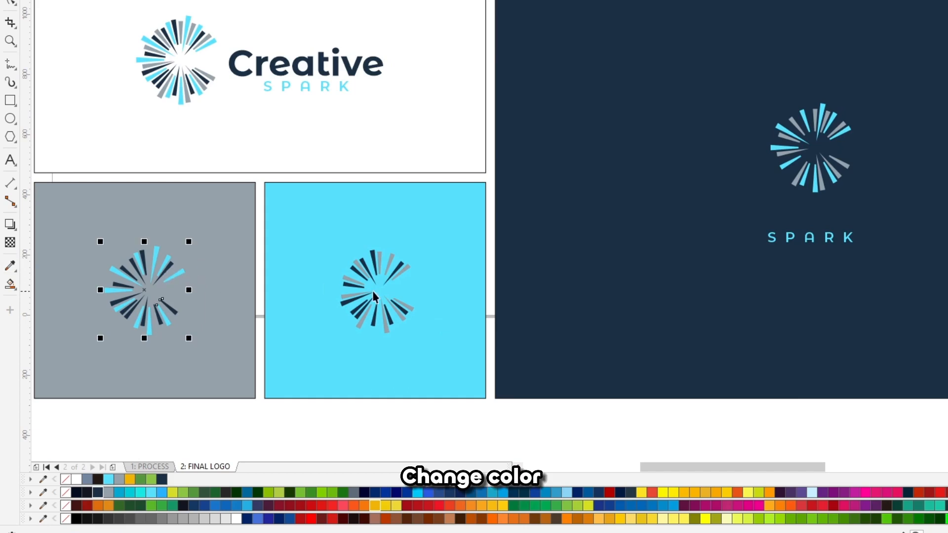
left_click(369, 305, "shift")
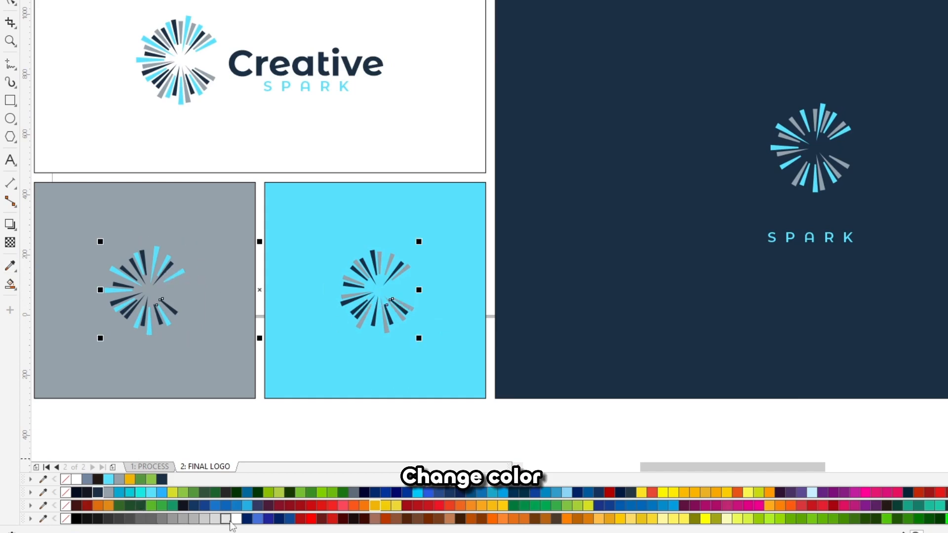
left_click(232, 520)
- Fill the upper-right frame behind the rays with the navy sampled from the large lower-right frame
scroll(424, 413, "down", 4)
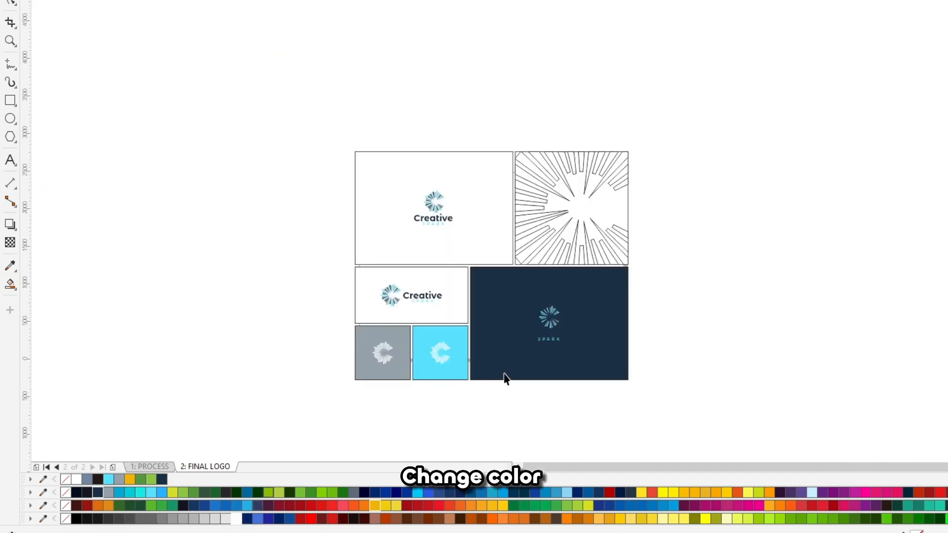
scroll(588, 280, "up", 2)
key("space")
left_click(615, 277)
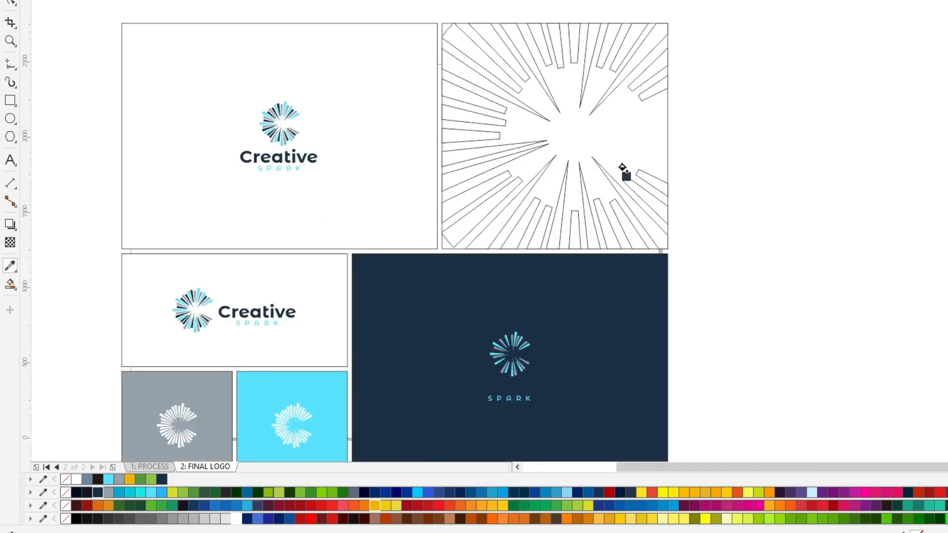
left_click(622, 168)
- Fill the intersected rays in the upper-right frame with the same navy and remove their outline
key("space")
left_click(653, 180)
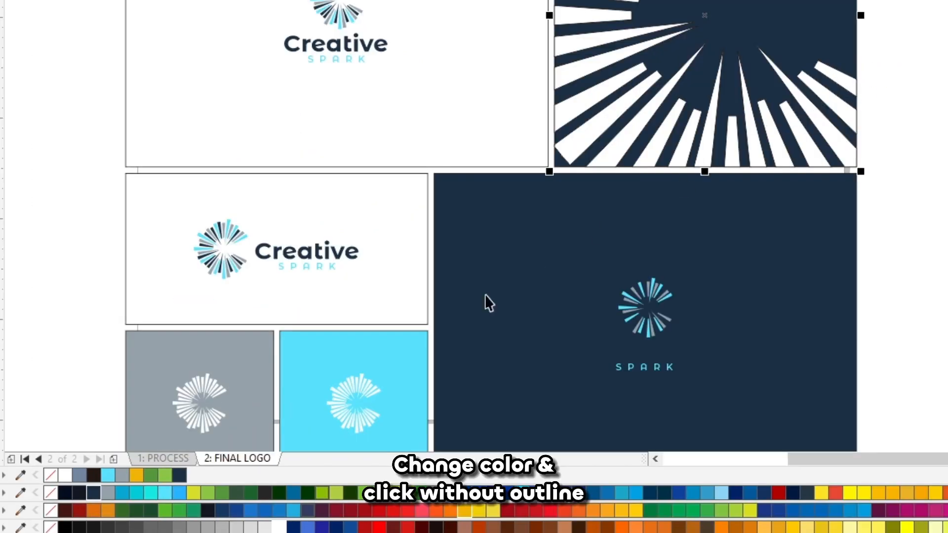
left_click(179, 476)
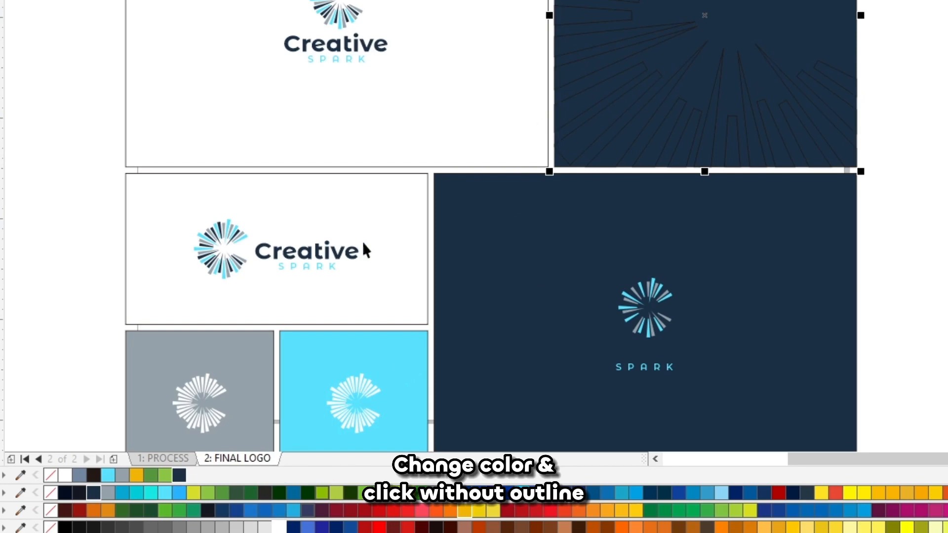
right_click(51, 477)
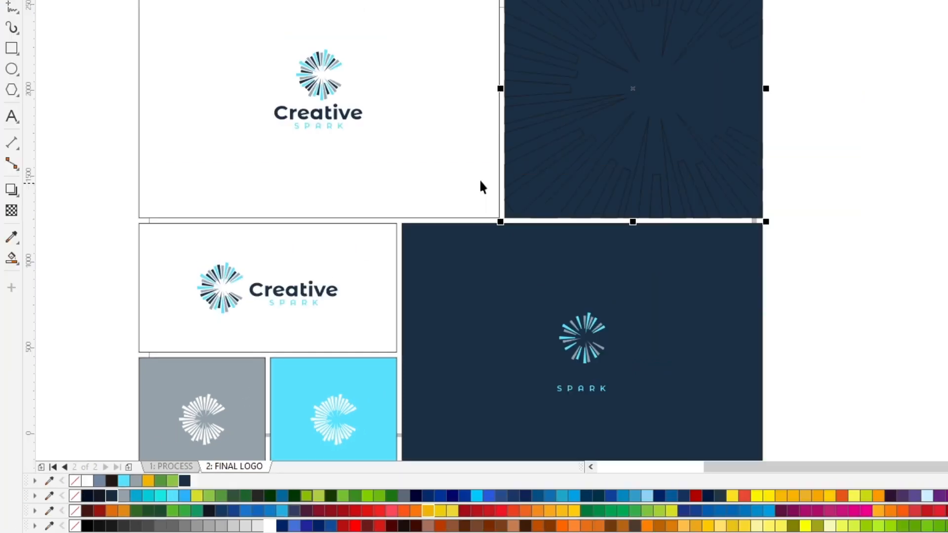
right_click(75, 480)
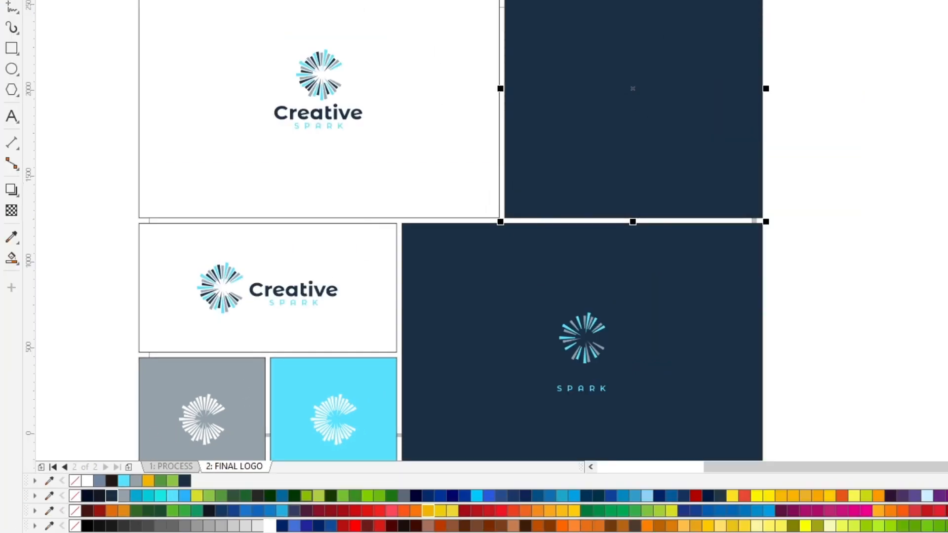
- Apply a uniform transparency of 50 with the Multiply merge mode to the intersected rays in the upper-right frame
left_click(11, 211)
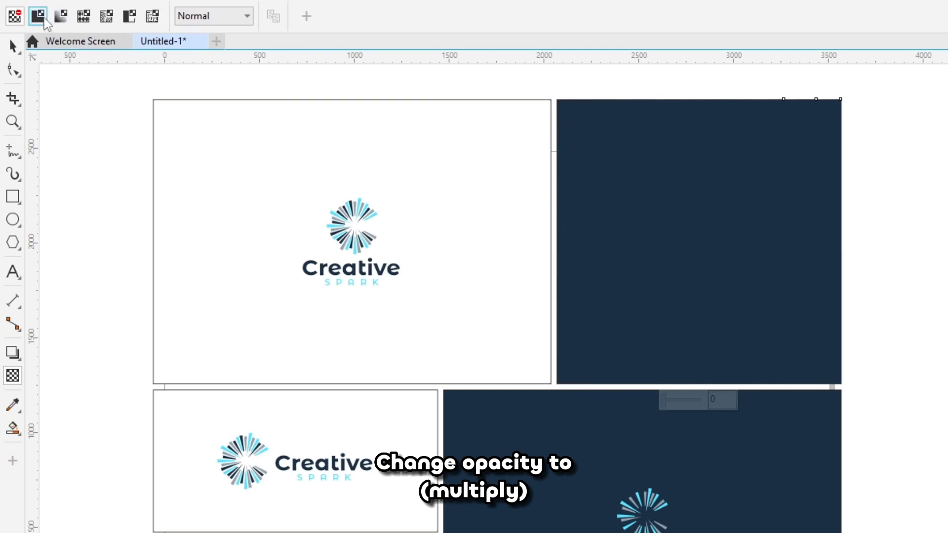
left_click(39, 17)
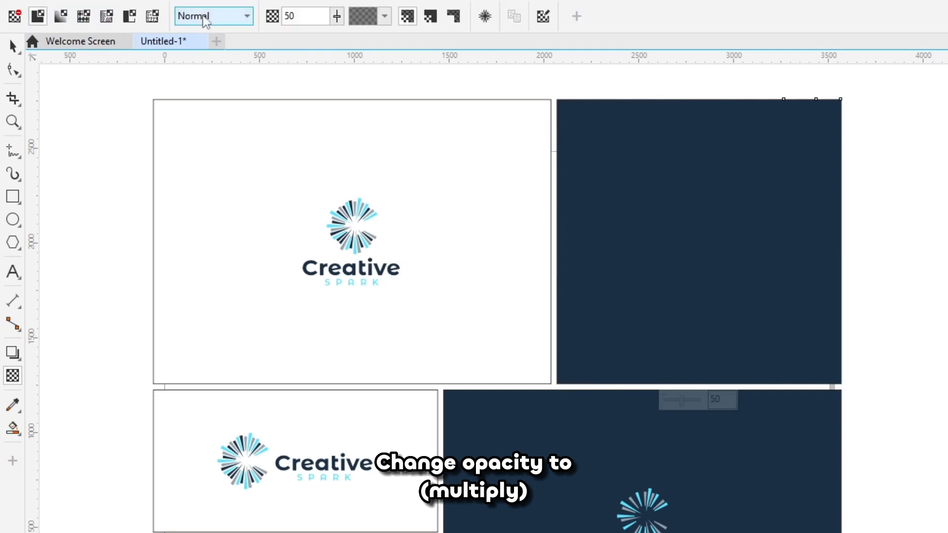
left_click(227, 20)
left_click(218, 99)
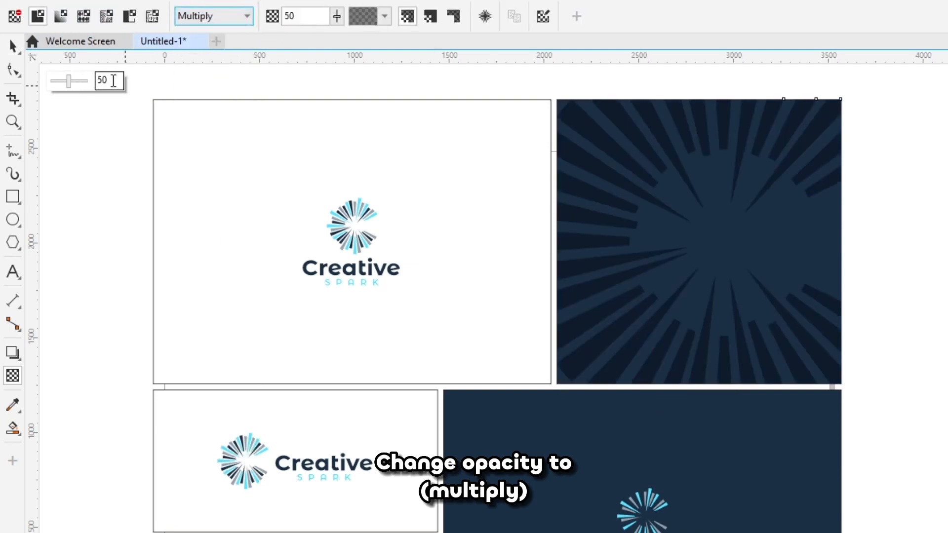
left_click(12, 46)
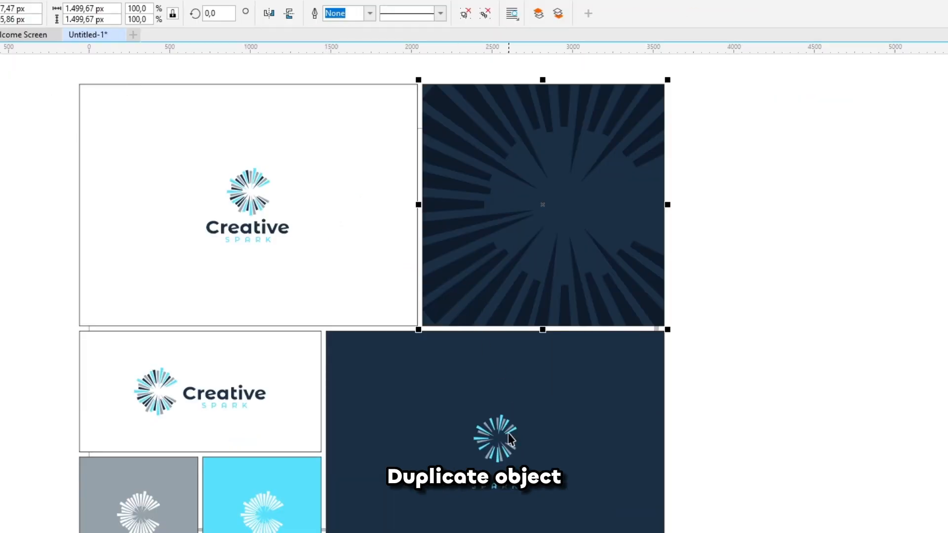
- Duplicate the vertical logo from the large navy frame and centre the copy in the upper-right frame
left_click(509, 434)
left_click_drag(508, 434, 539, 297)
right_click(539, 297)
left_click(583, 218, "shift")
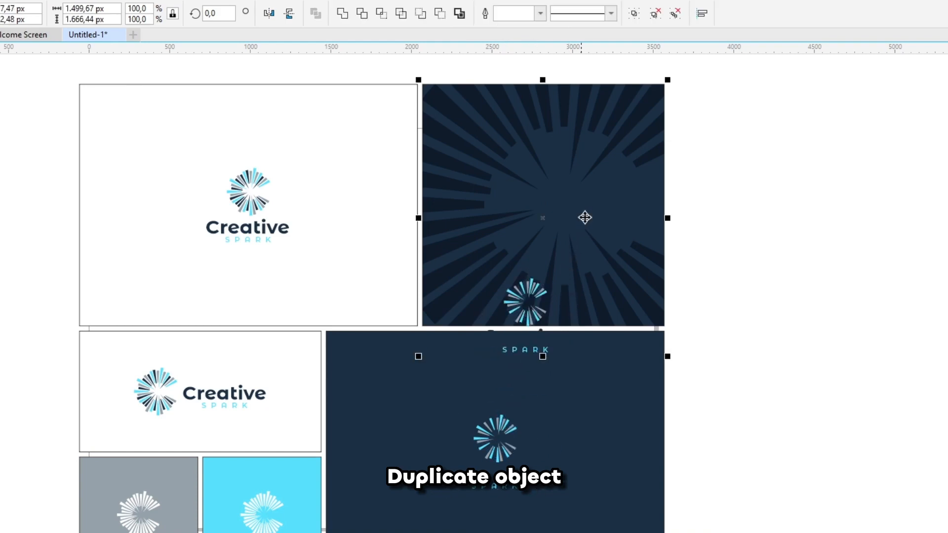
key("c")
key("e")
left_click(688, 248)
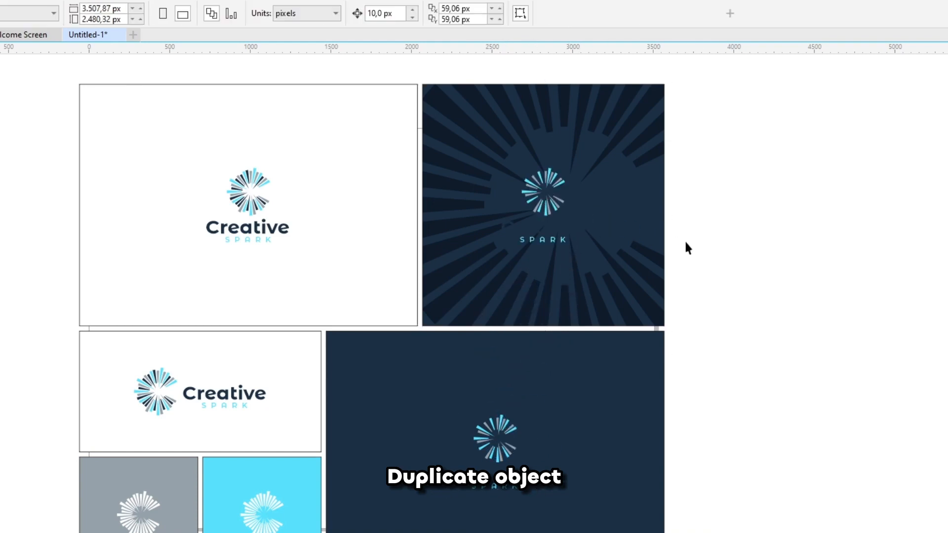
- Make the upper-right frame's ray pattern fainter, choosing the 80 transparency preset and moving on to an even more transparent one
left_click(655, 251)
left_click(277, 14)
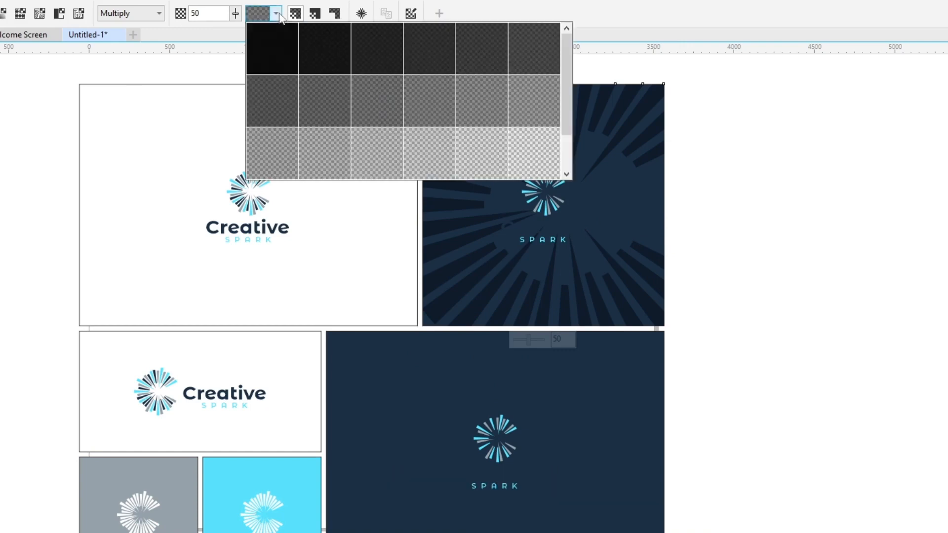
left_click(431, 143)
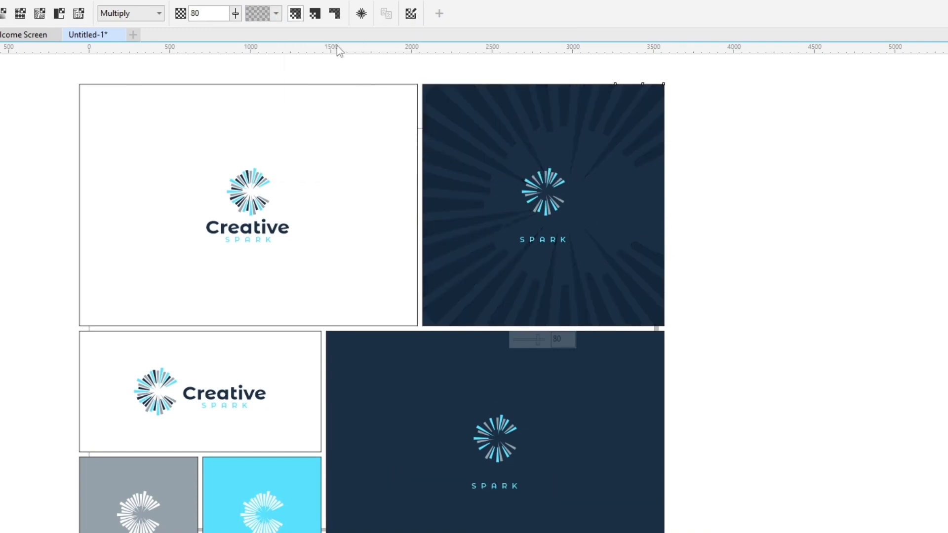
left_click(276, 14)
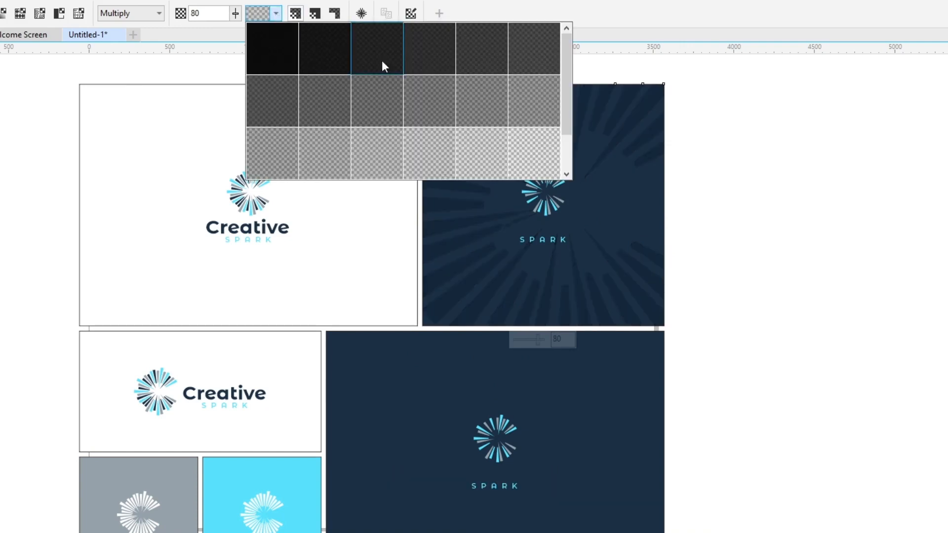
left_click(540, 157)
key("space")
left_click(738, 205)
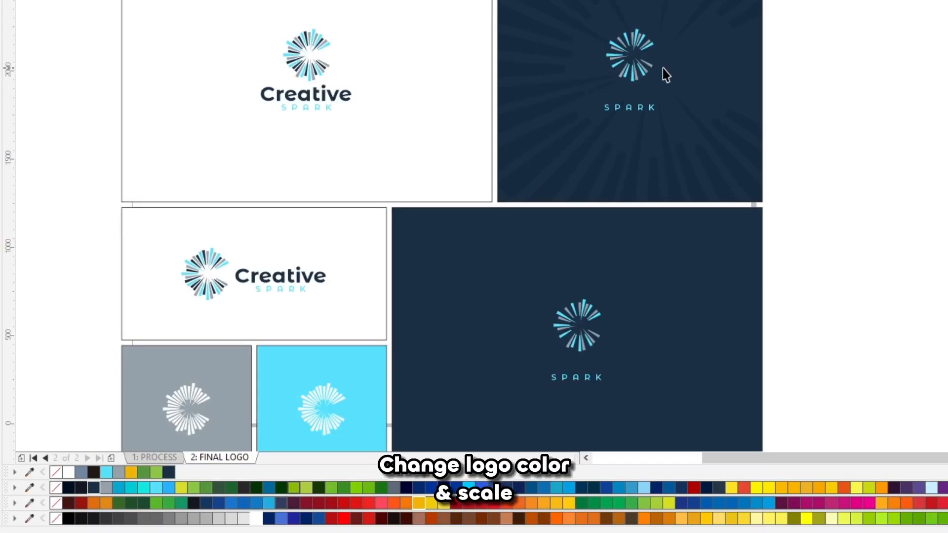
- Recolour the logo copy in the upper-right frame white, scale it down slightly and keep it centred in the frame
left_click(562, 201)
left_click(257, 516)
left_click_drag(680, 113, 668, 105)
key("Escape")
left_click(757, 89)
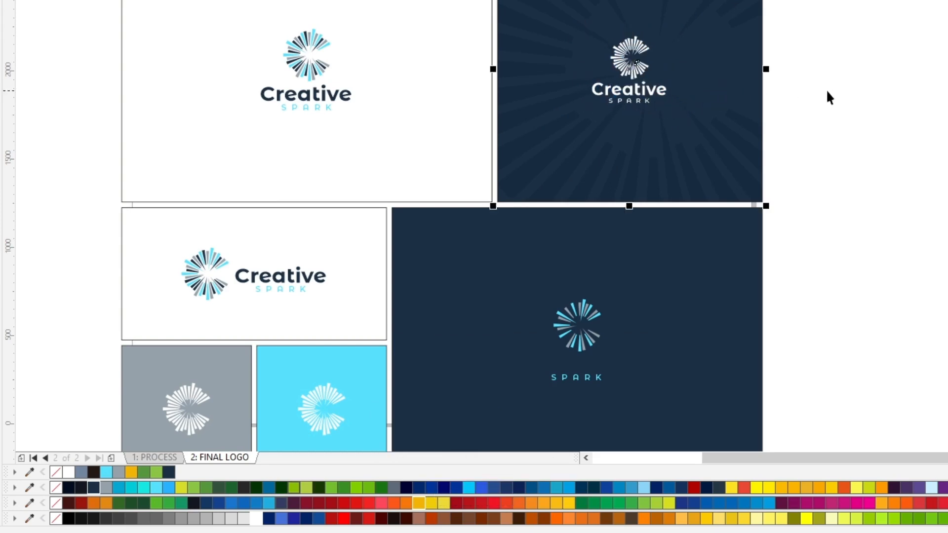
left_click(821, 94)
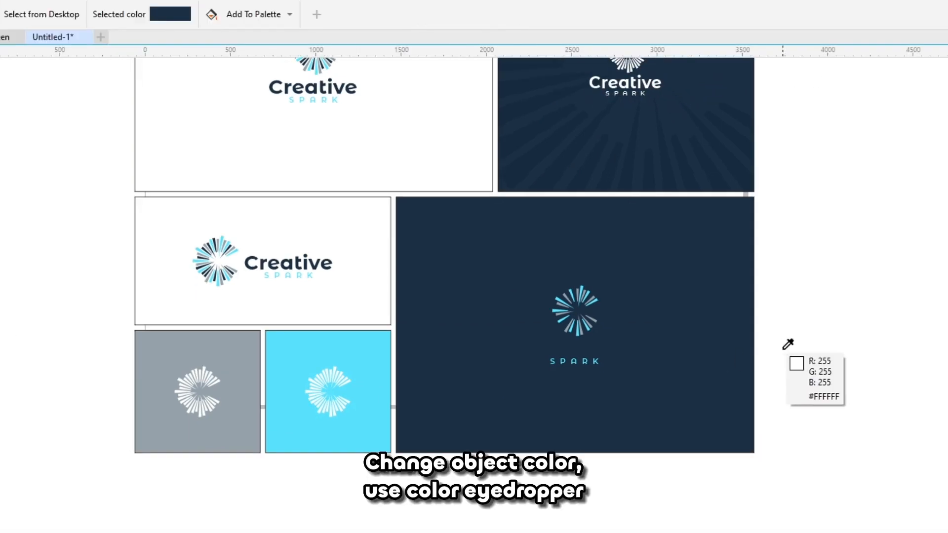
- Sample white #FFFFFF and apply it to the word Creative and the navy rays of the logo in the lower-right frame
left_click(785, 343)
scroll(613, 345, "up", 3)
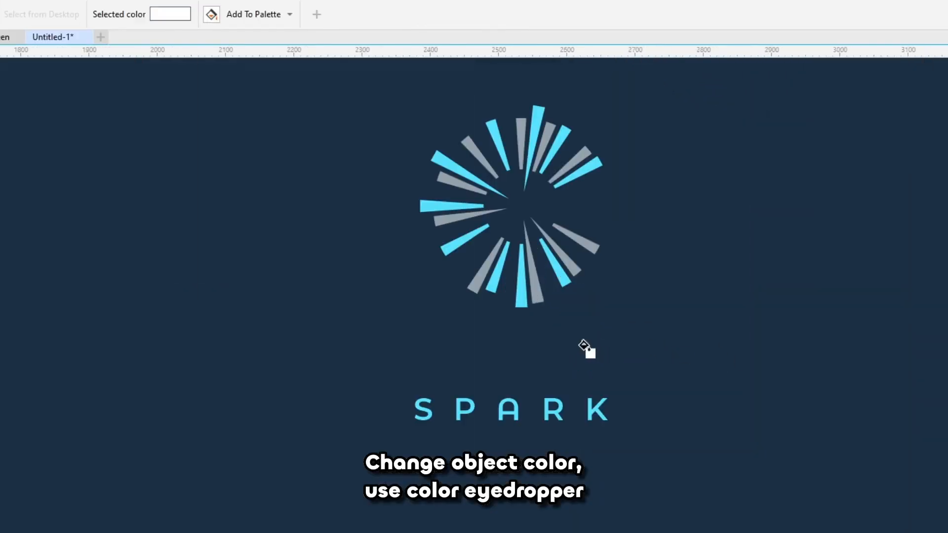
scroll(587, 352, "up", 2)
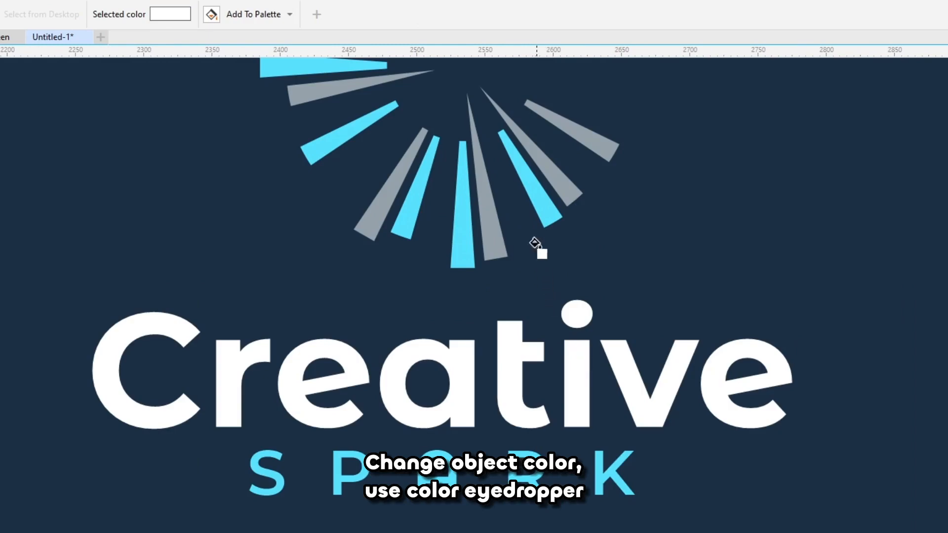
left_click(530, 234)
key("ctrl+z")
left_click(517, 208)
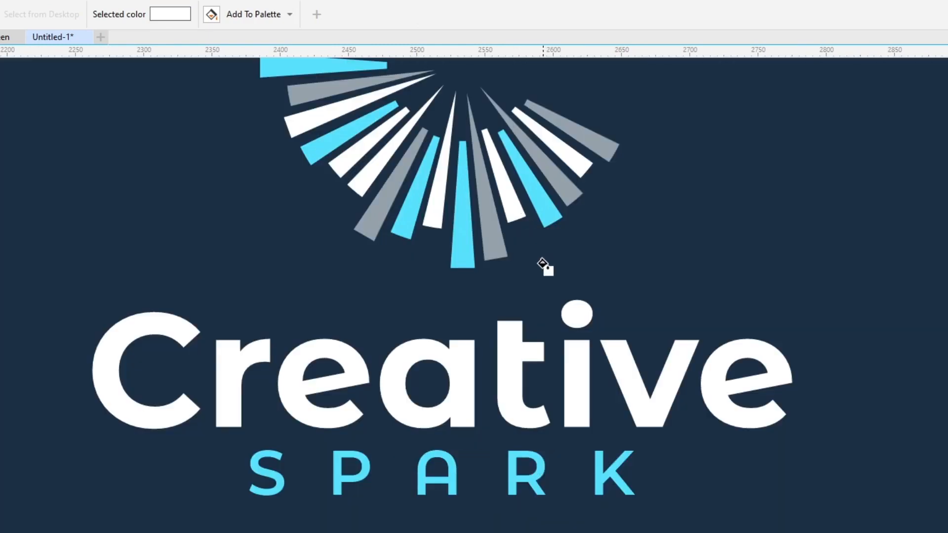